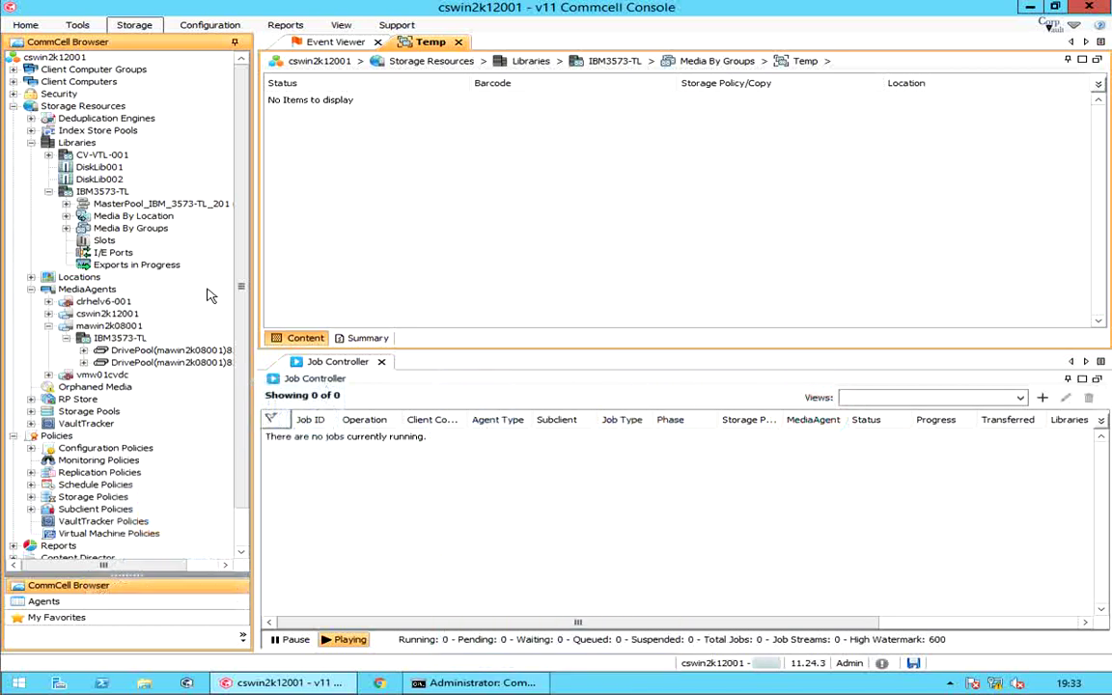
- Expand IBM3573-TL's media groups, open the empty Foreign Media group and bring up its actions
left_click(66, 228)
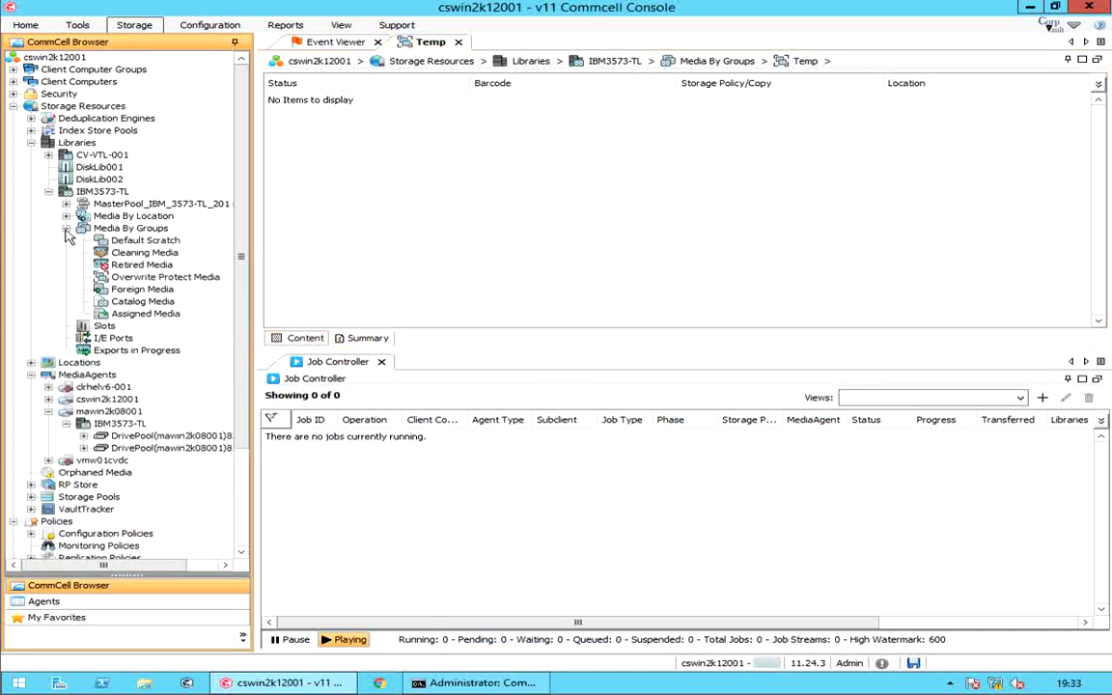
left_click(144, 290)
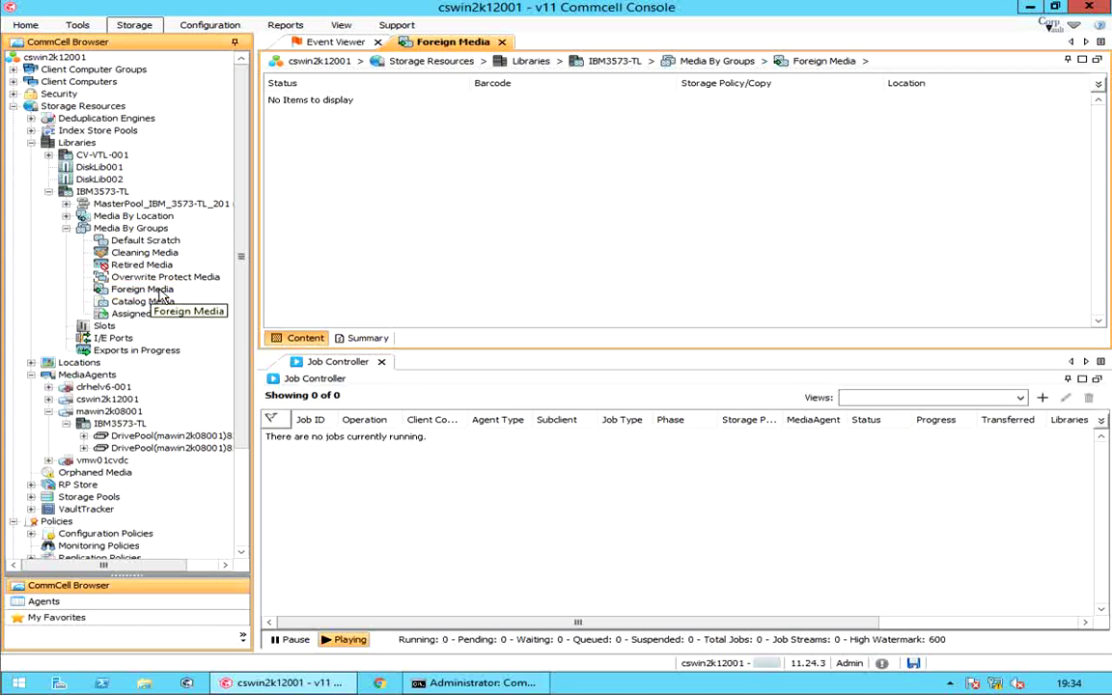
right_click(162, 297)
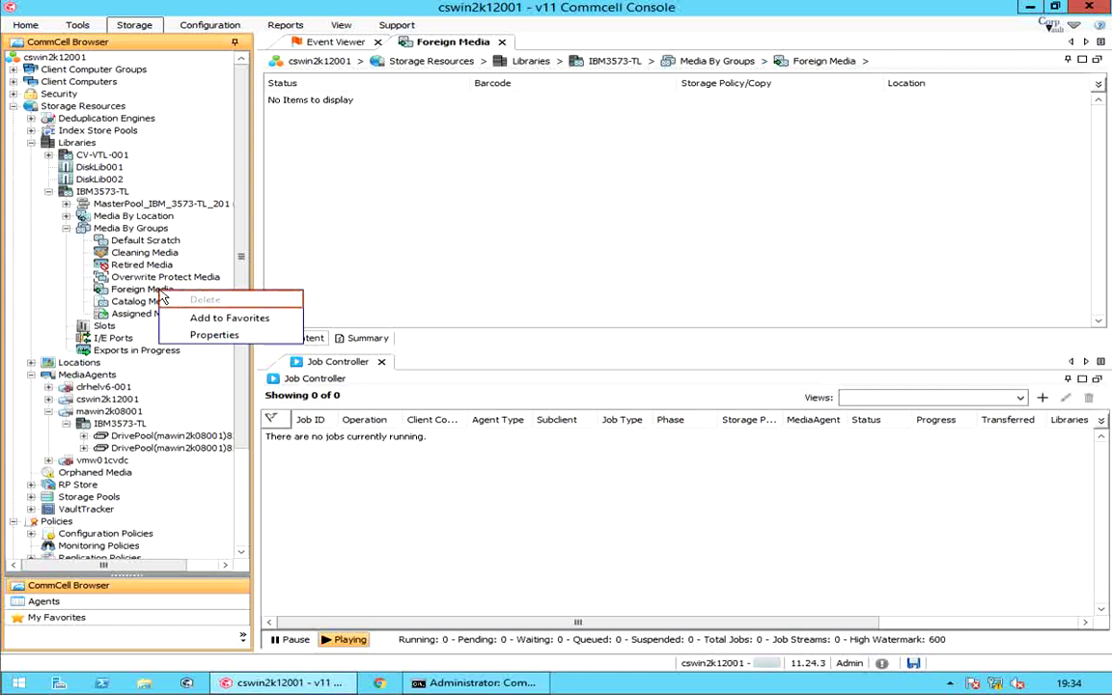
- Review Foreign Media's properties, including the ULTRIUM V4 default type and barcode patterns, then cancel unchanged
left_click(188, 335)
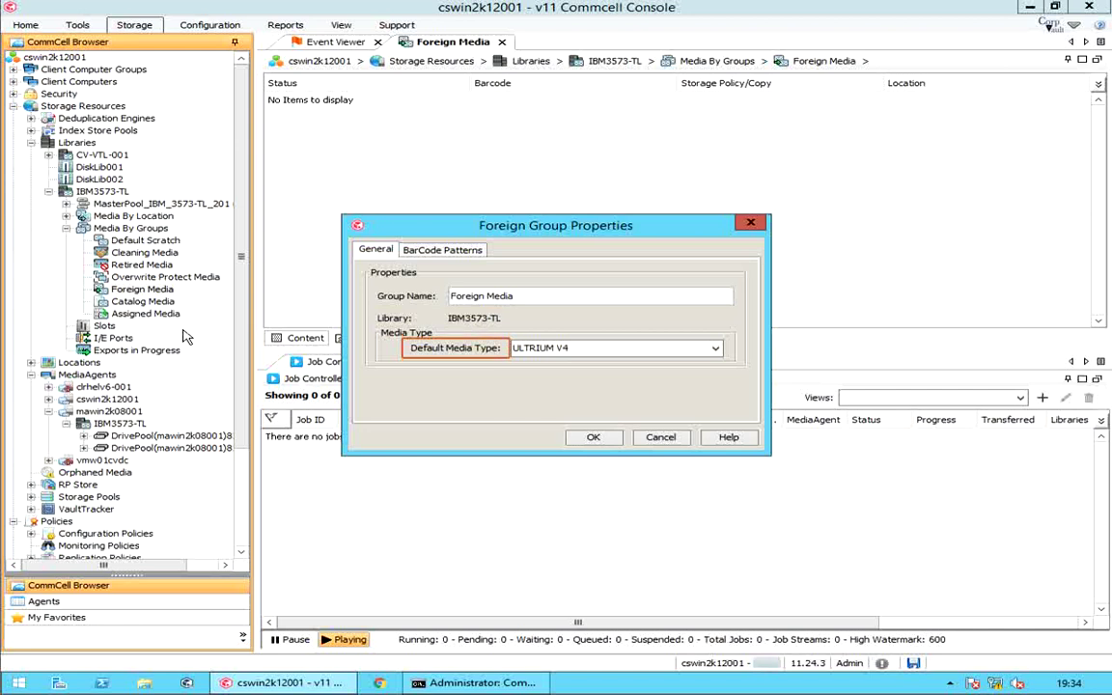
left_click(716, 350)
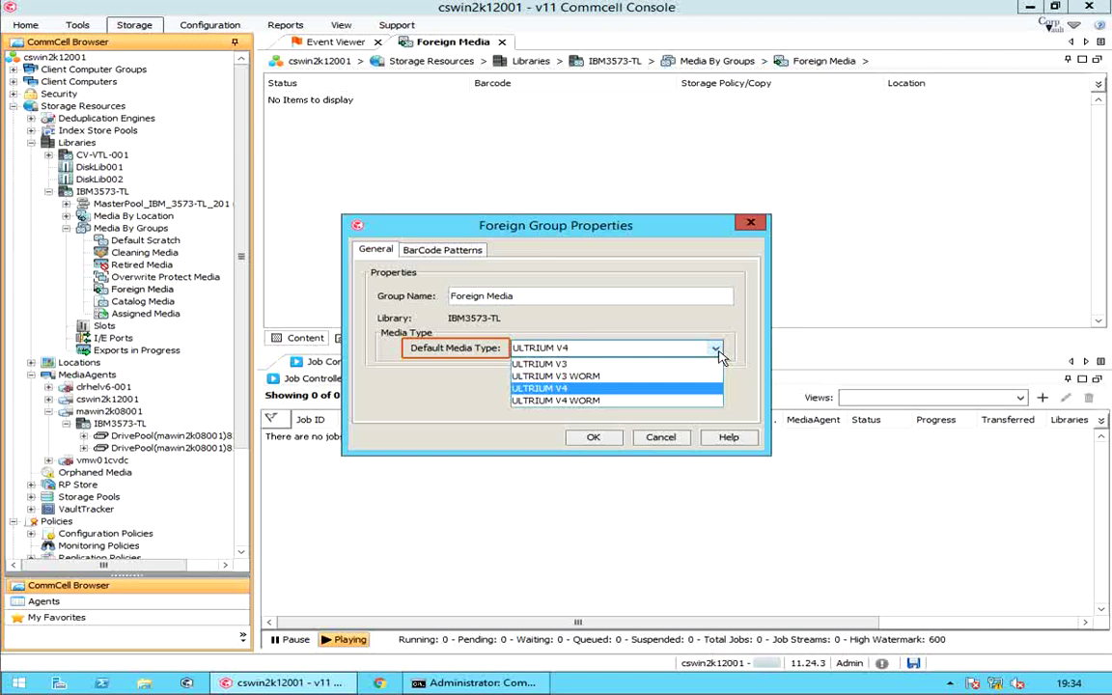
left_click(724, 350)
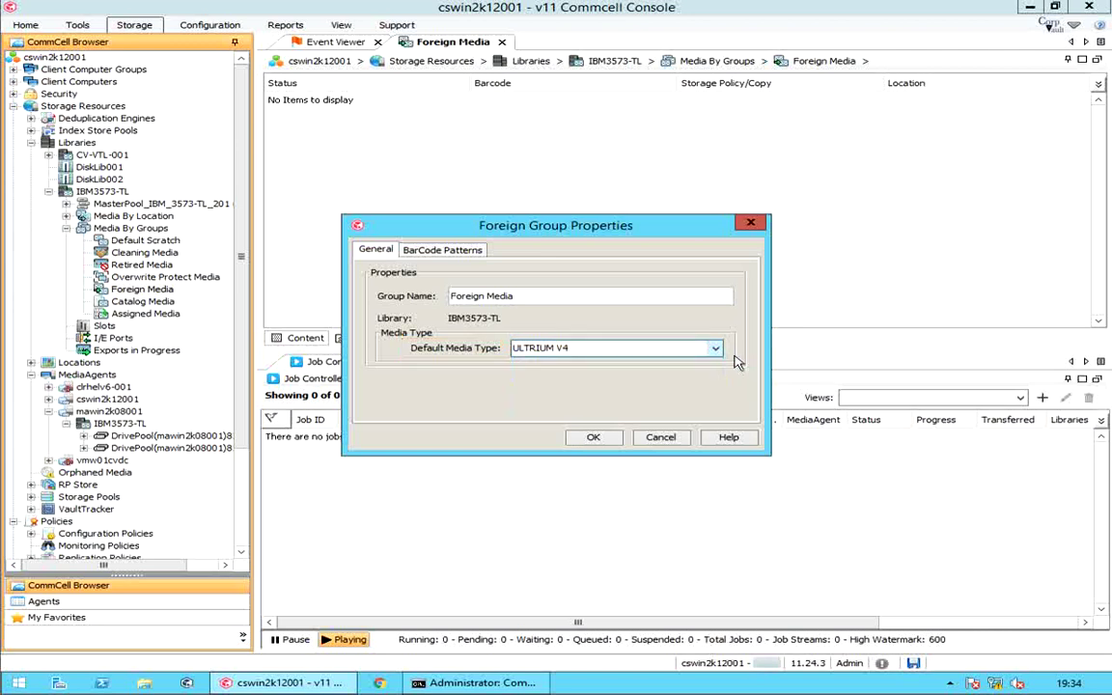
left_click(417, 250)
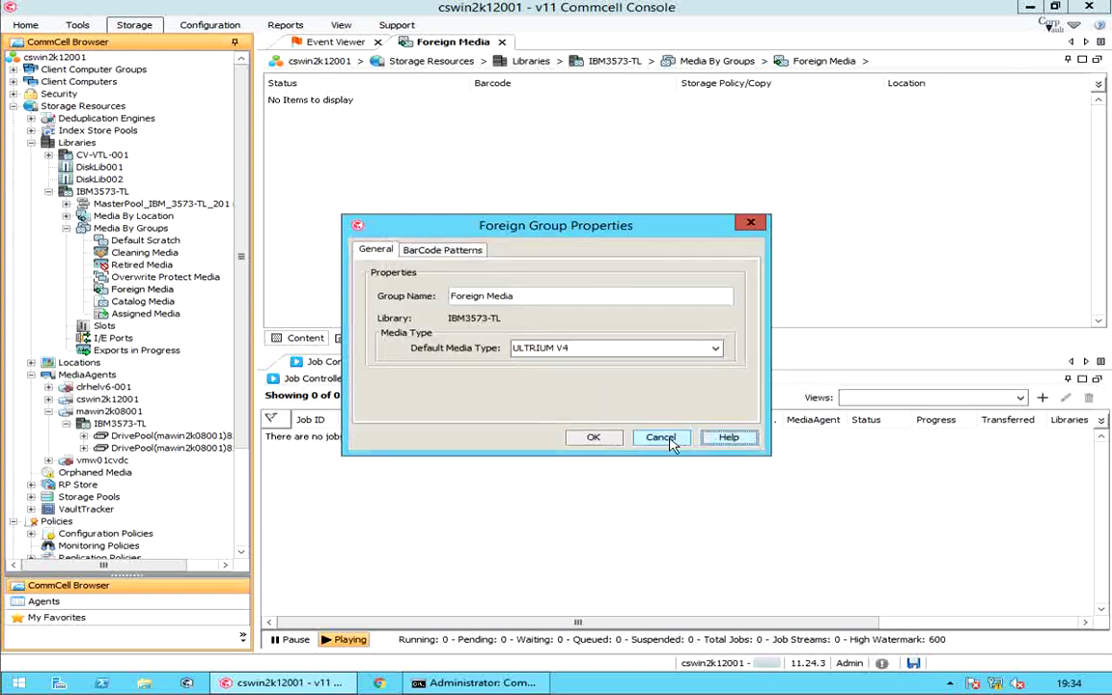
left_click(660, 438)
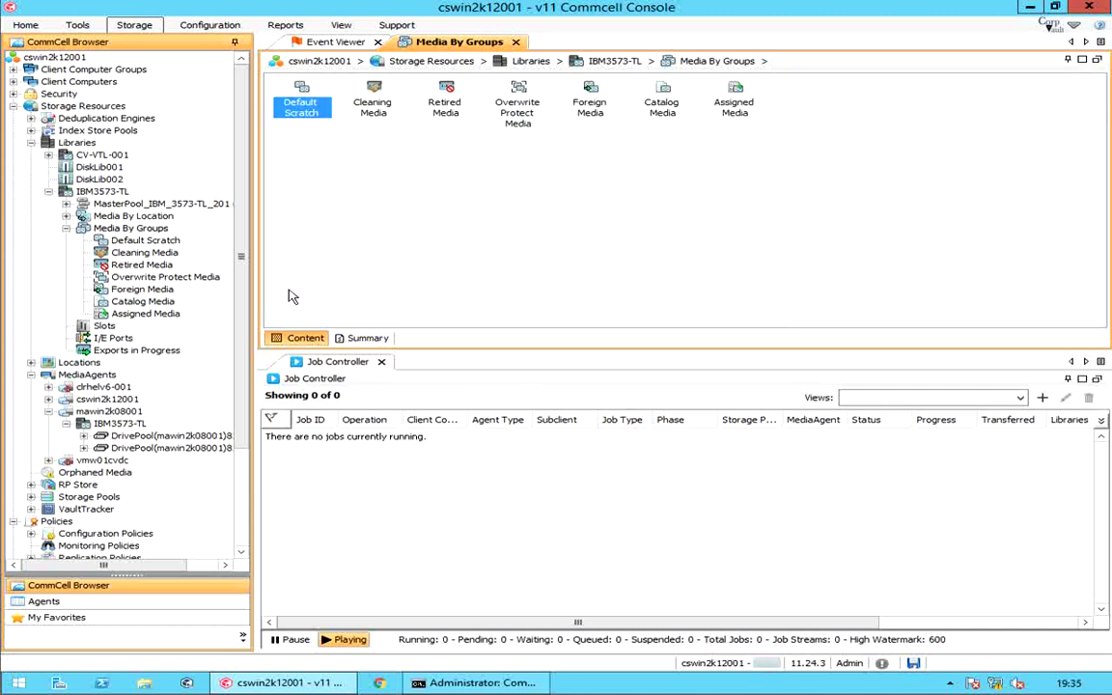
- Create foreign media group 'Temp' with default media type ULTRIUM V4 and show it under the media groups
right_click(159, 232)
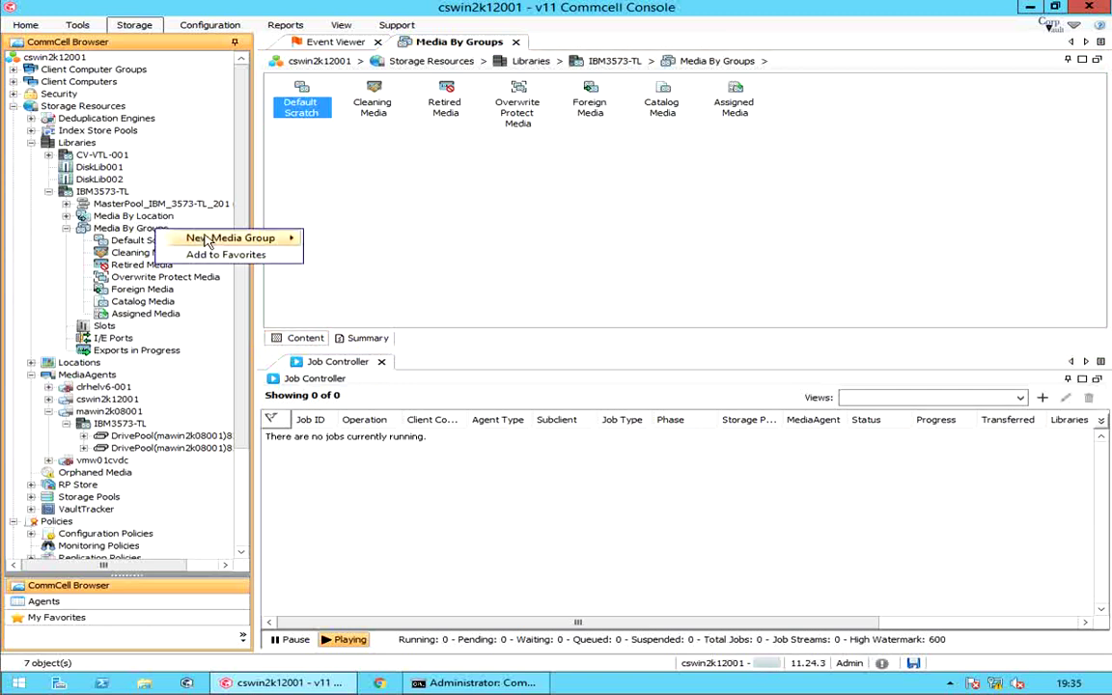
mouse_move(232, 238)
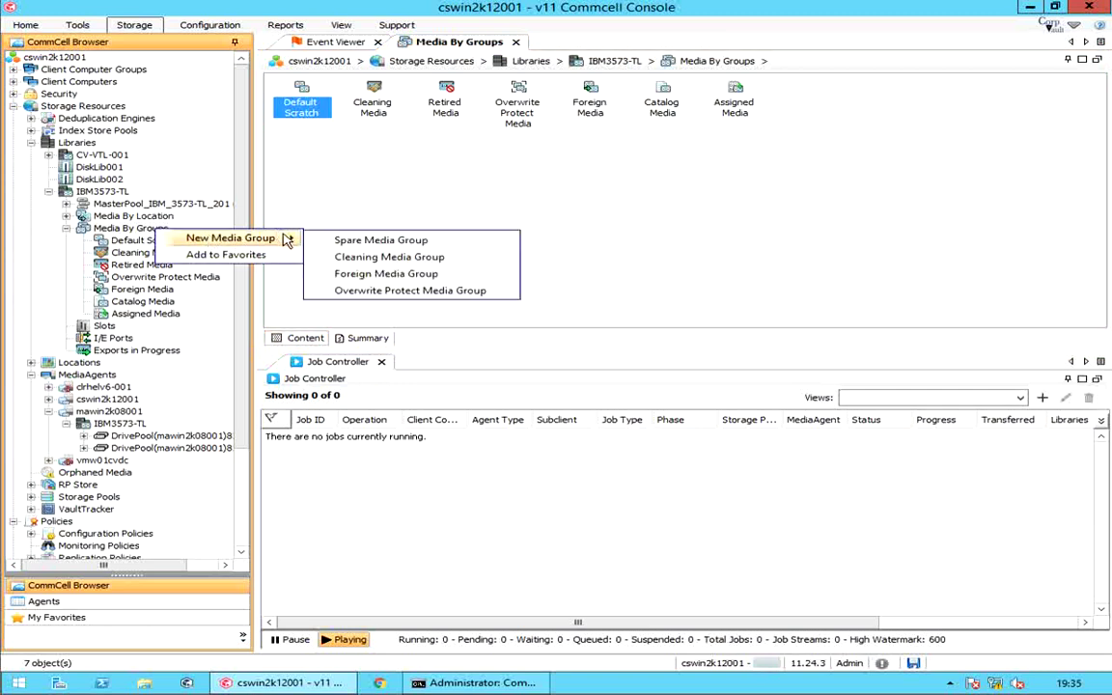
left_click(346, 275)
left_click(472, 303)
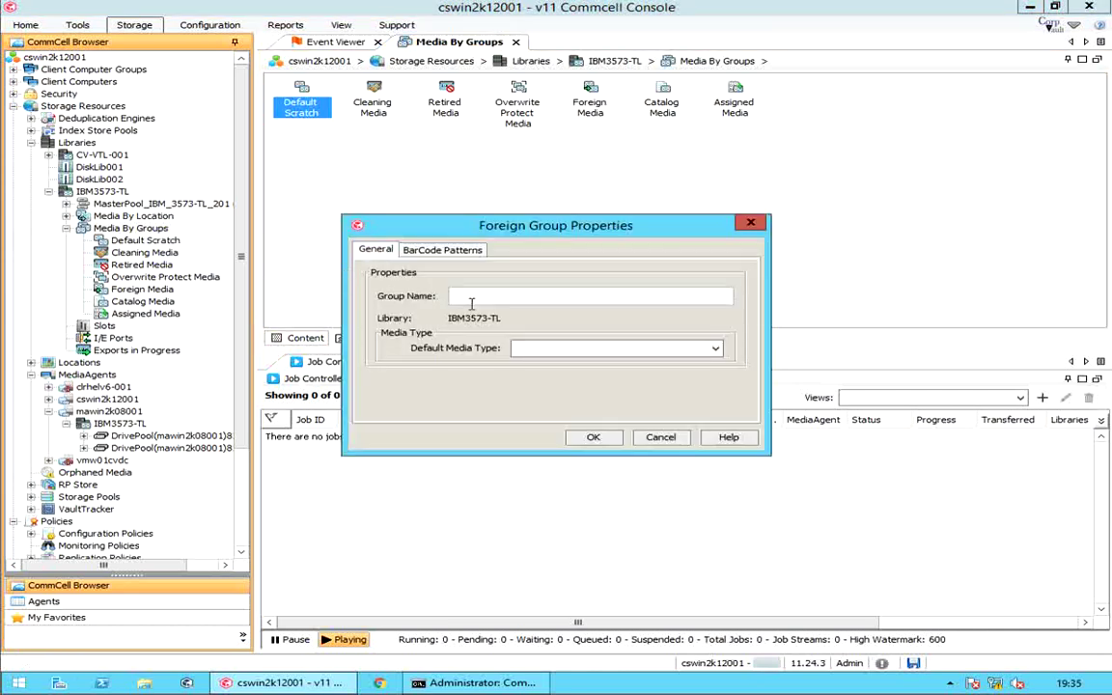
type("Temp")
left_click(683, 353)
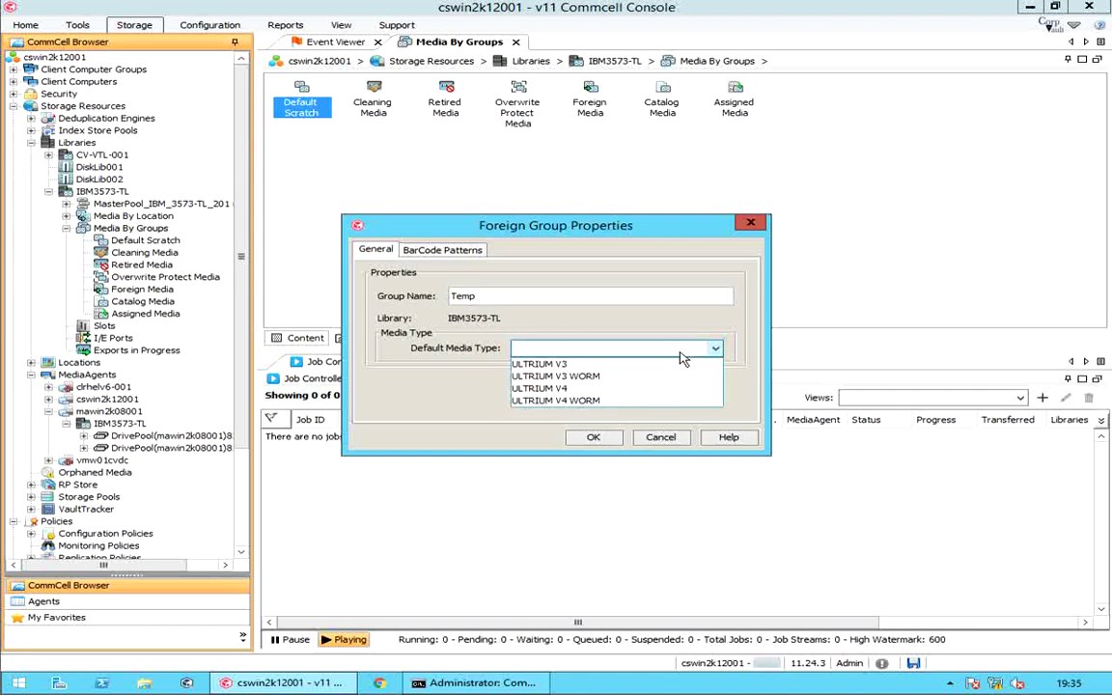
left_click(664, 389)
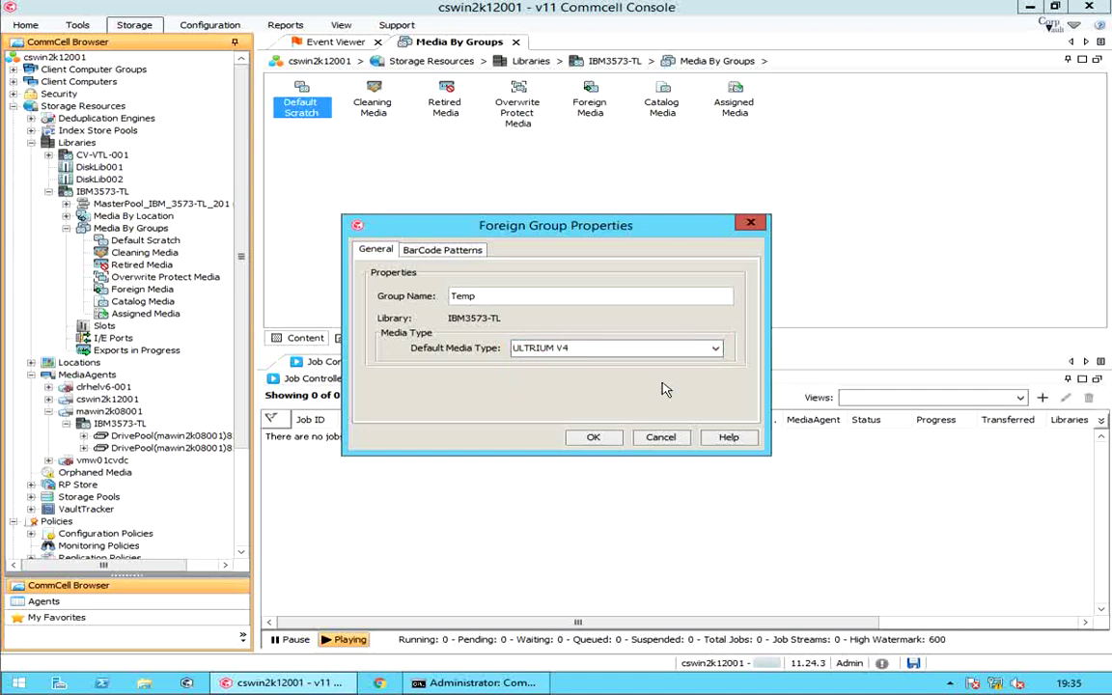
left_click(468, 251)
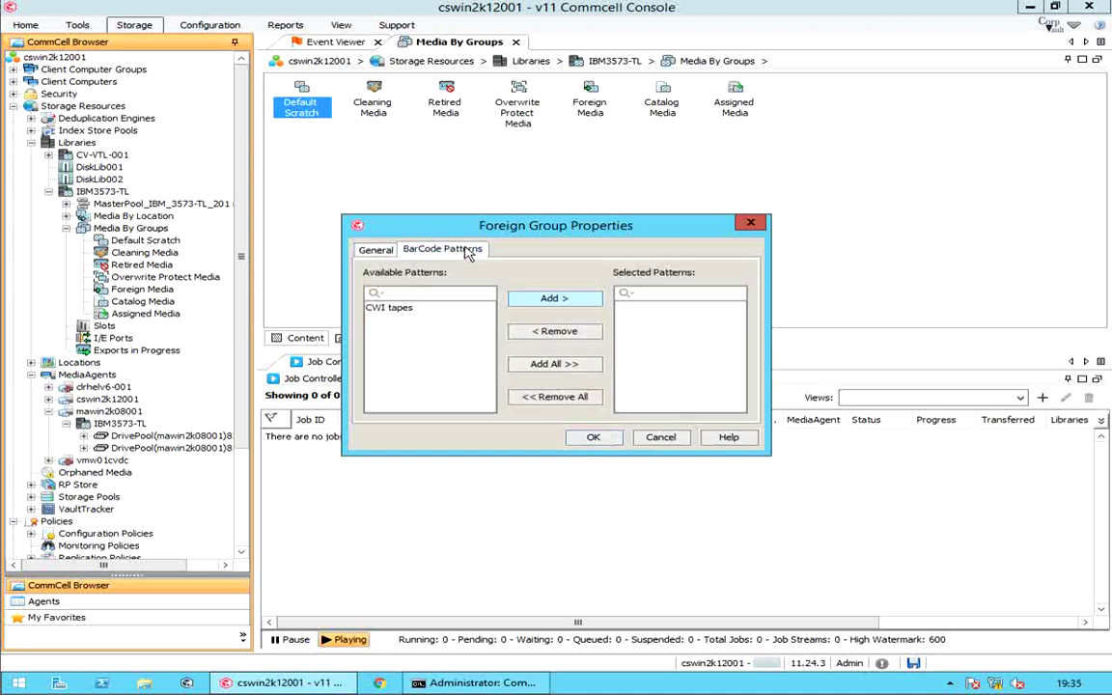
left_click(376, 249)
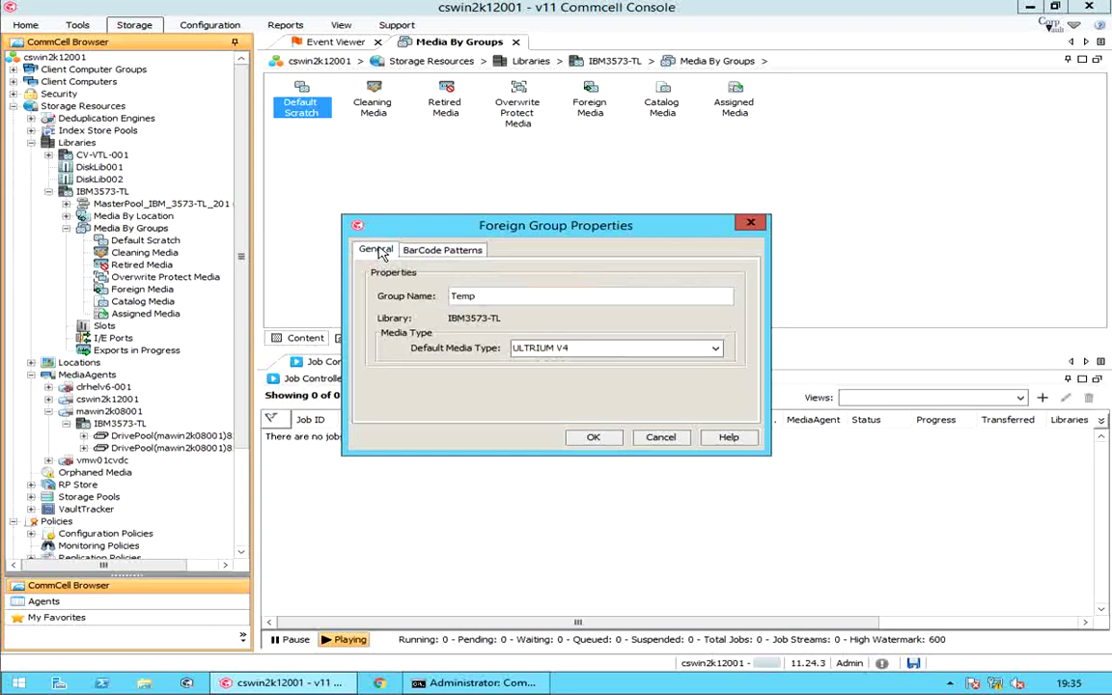
left_click(594, 440)
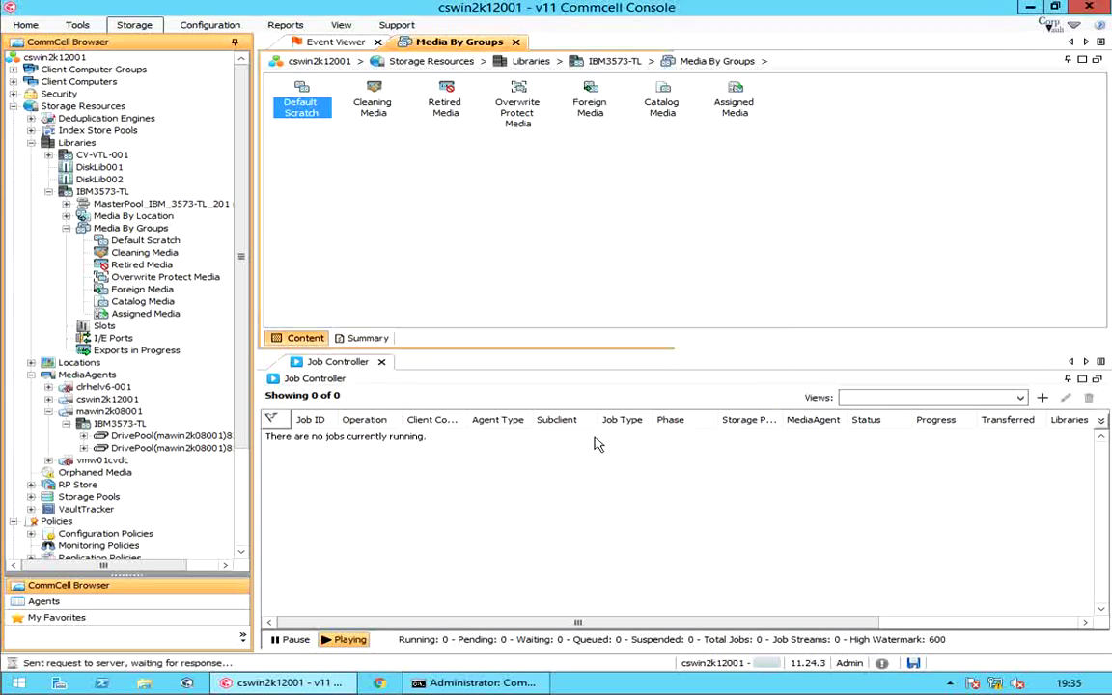
left_click(65, 229)
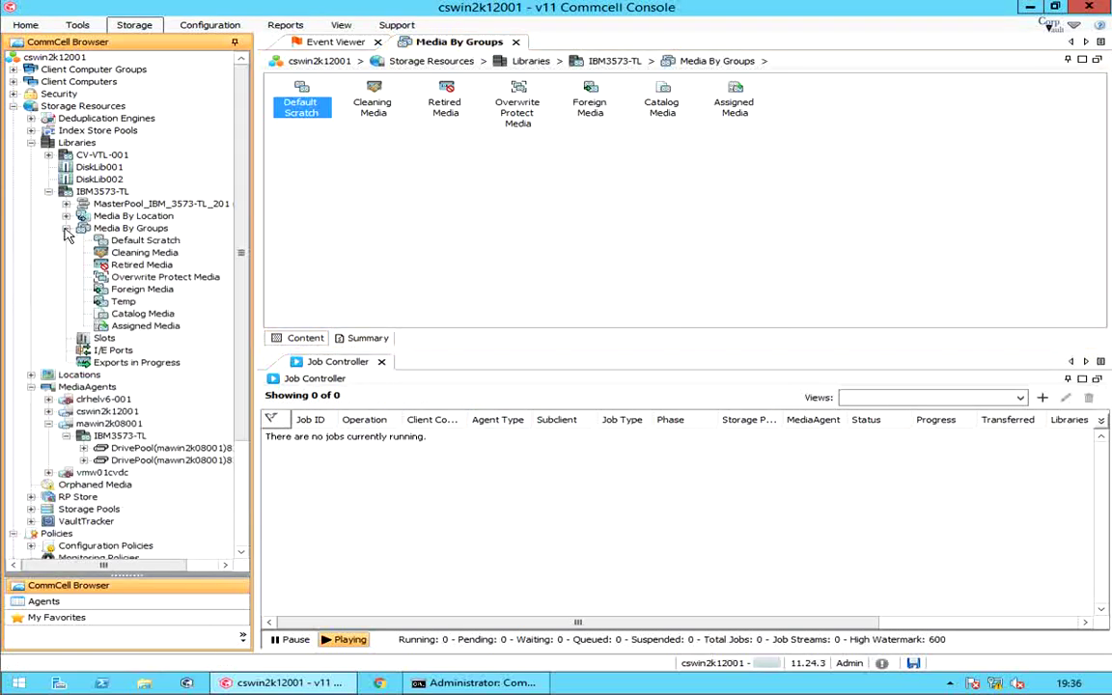
- Select the Temp media group and delete it, confirming the deletion
left_click(124, 302)
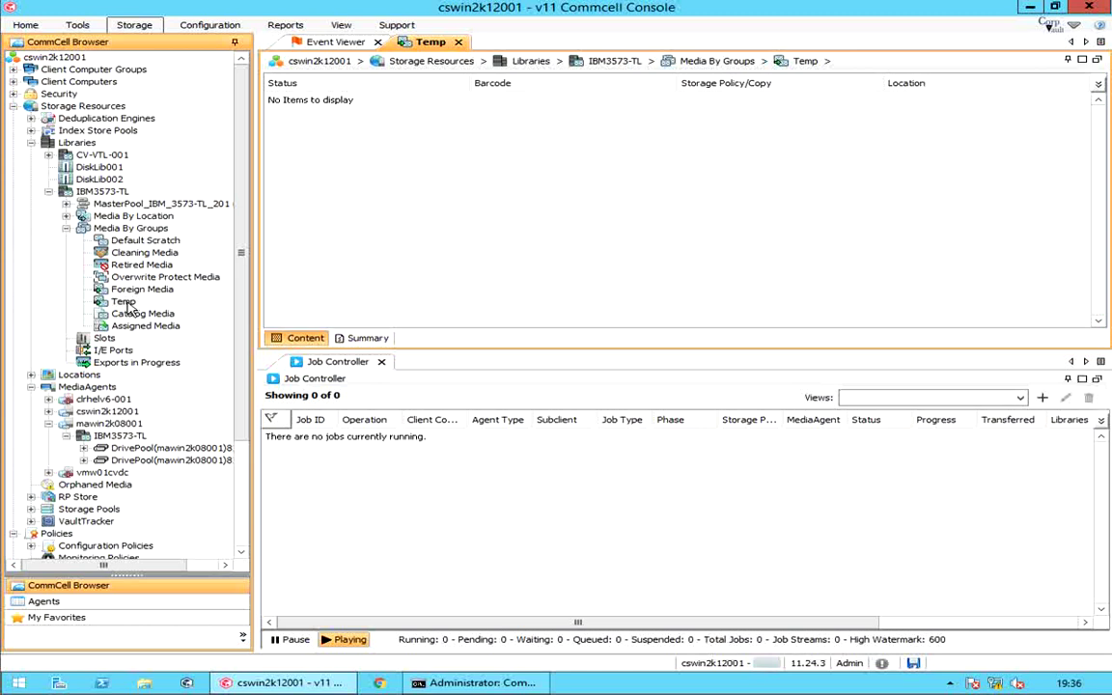
right_click(125, 305)
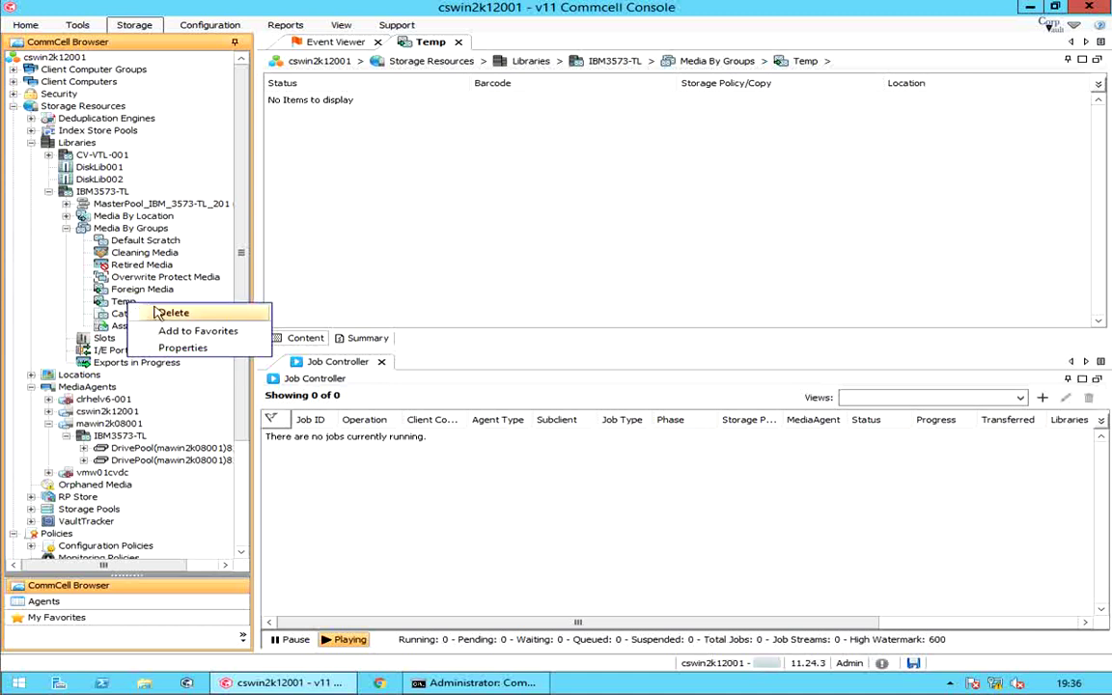
left_click(161, 313)
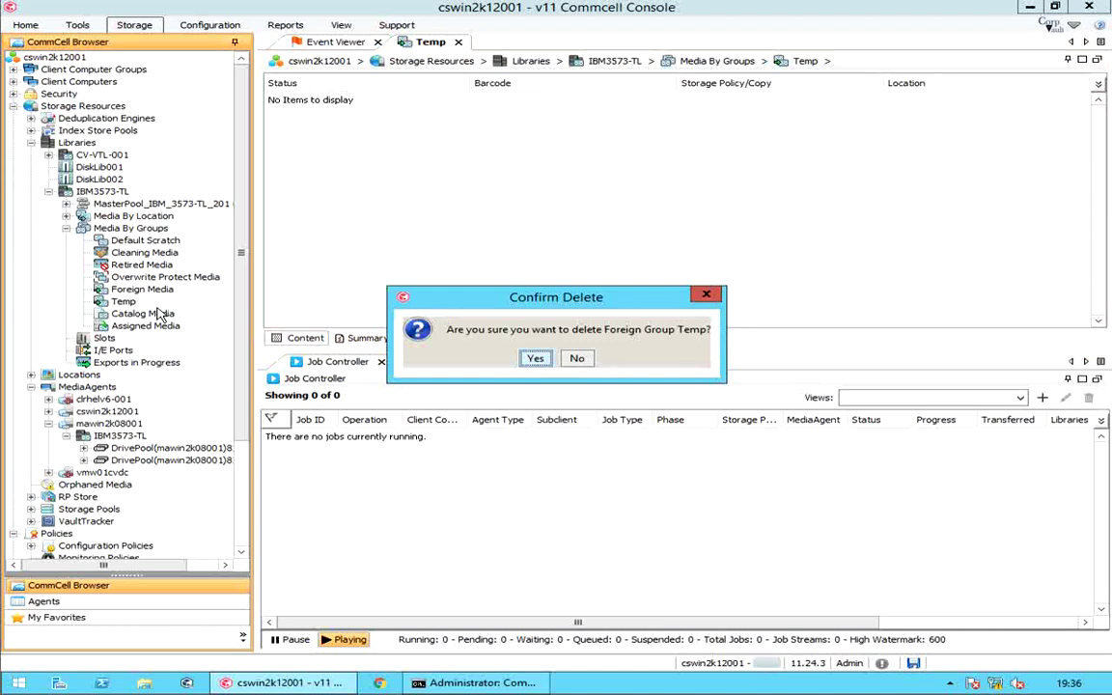
left_click(536, 359)
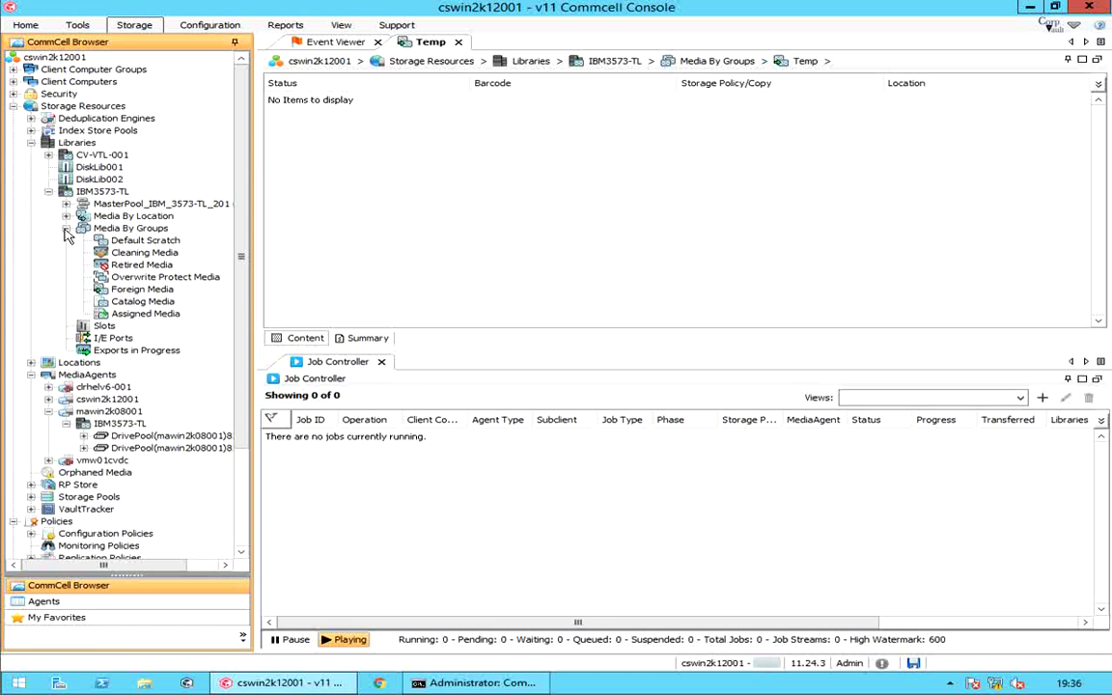
- Open the Catalog Media group's properties, check the ULTRIUM V4 default media type, and cancel without saving
left_click(160, 304)
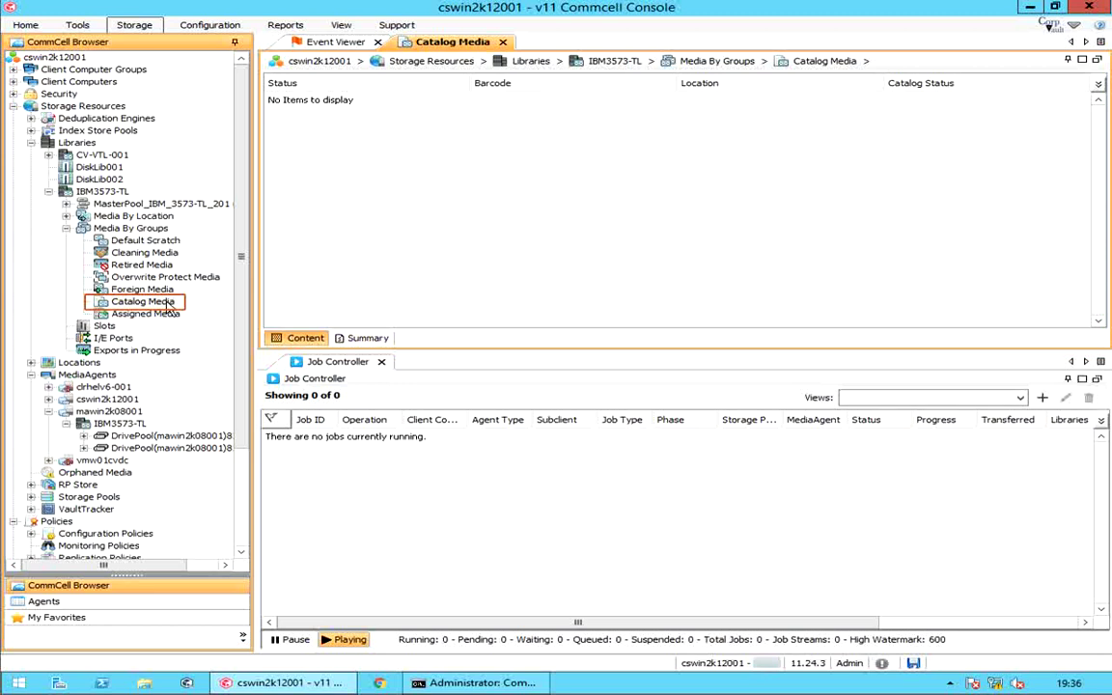
right_click(170, 307)
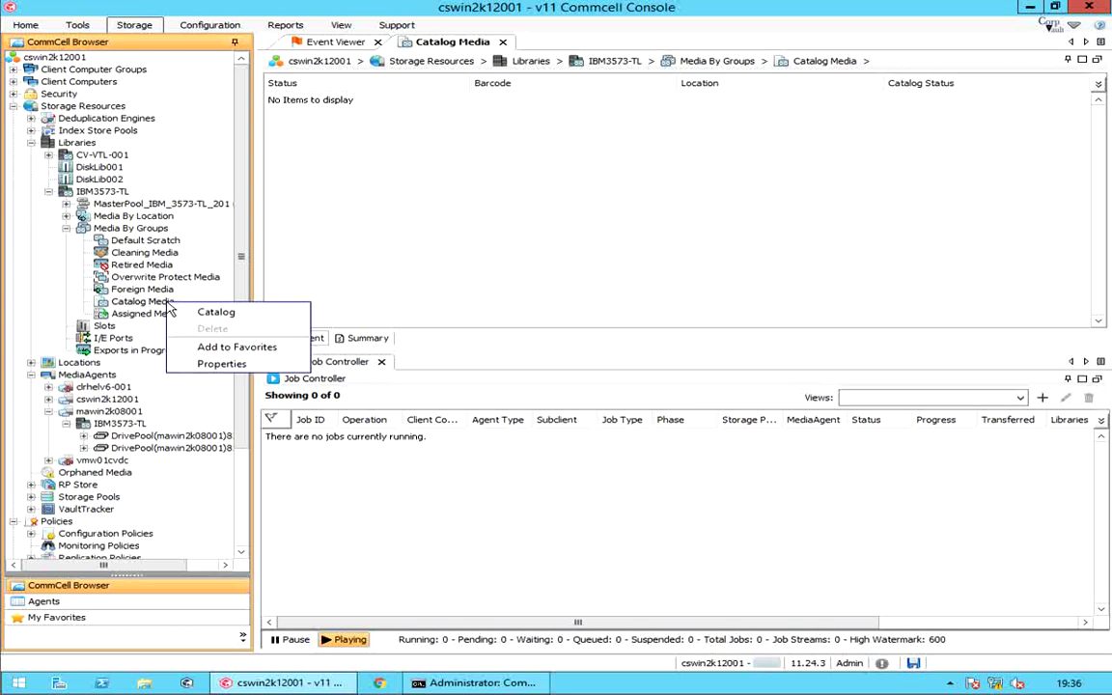
left_click(199, 363)
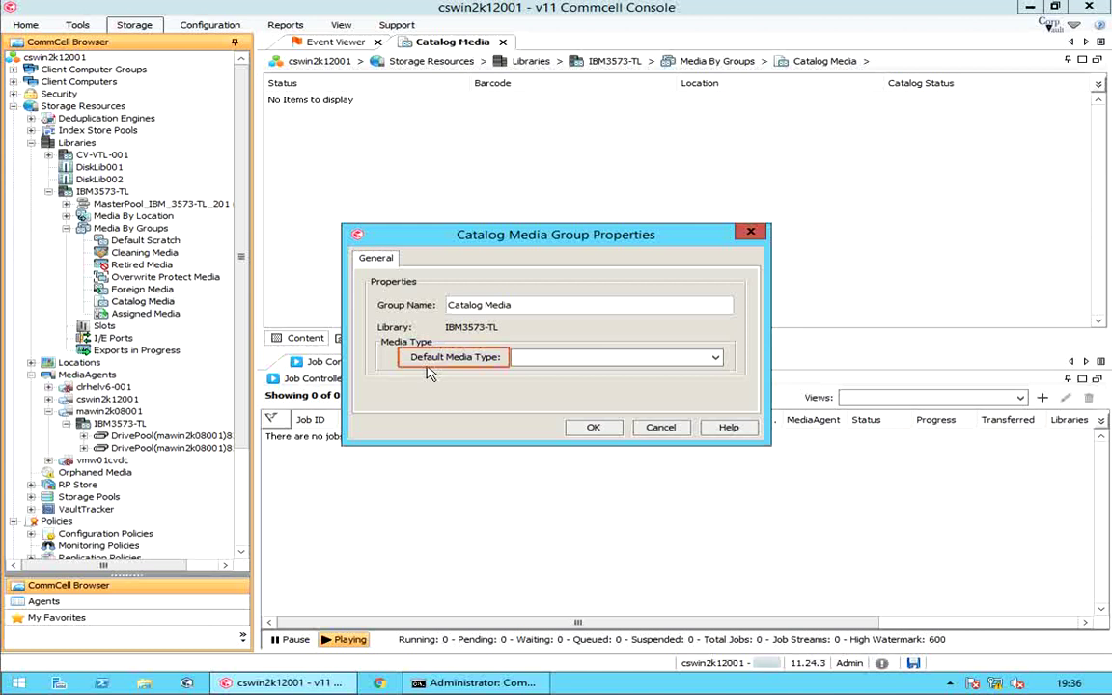
left_click(717, 364)
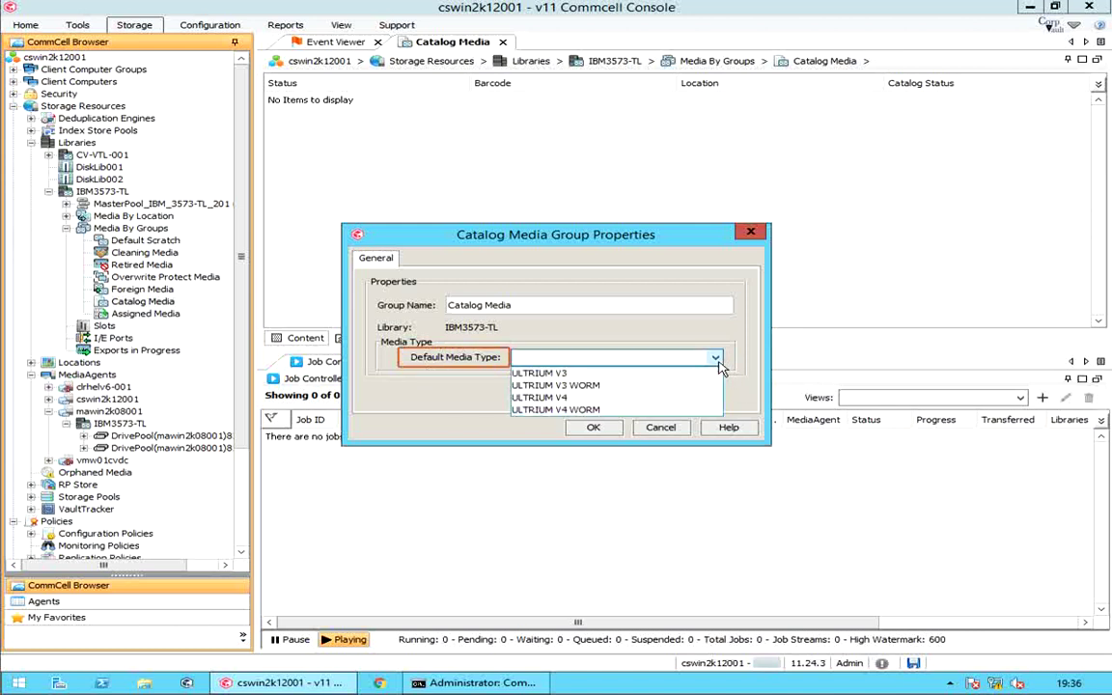
left_click(704, 398)
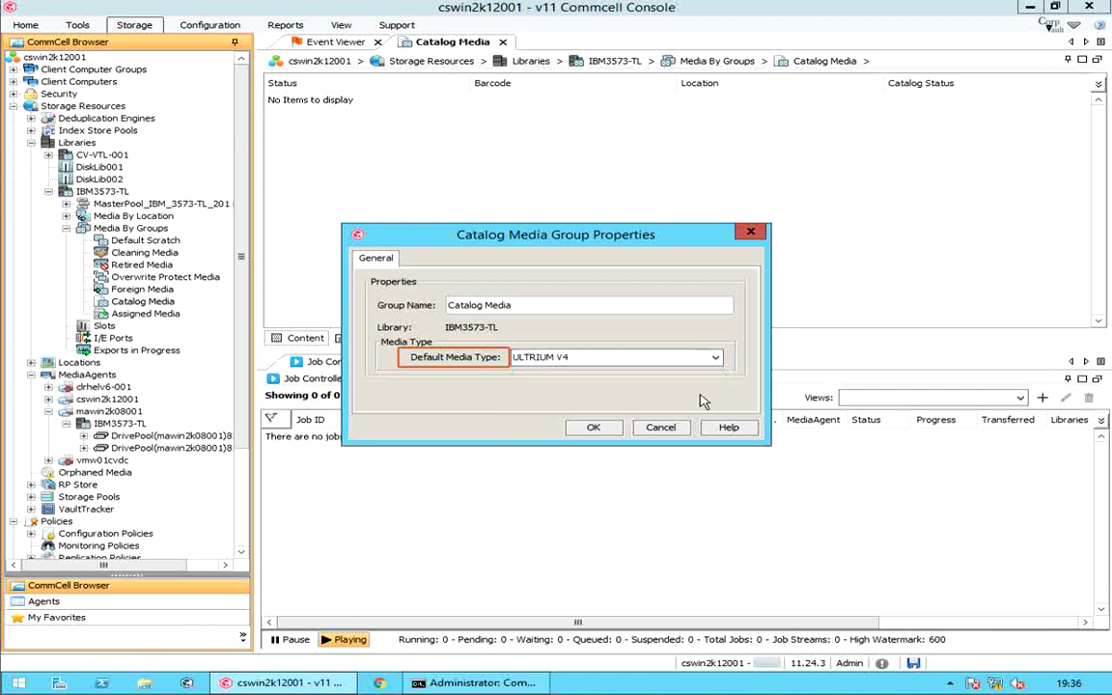
left_click(666, 431)
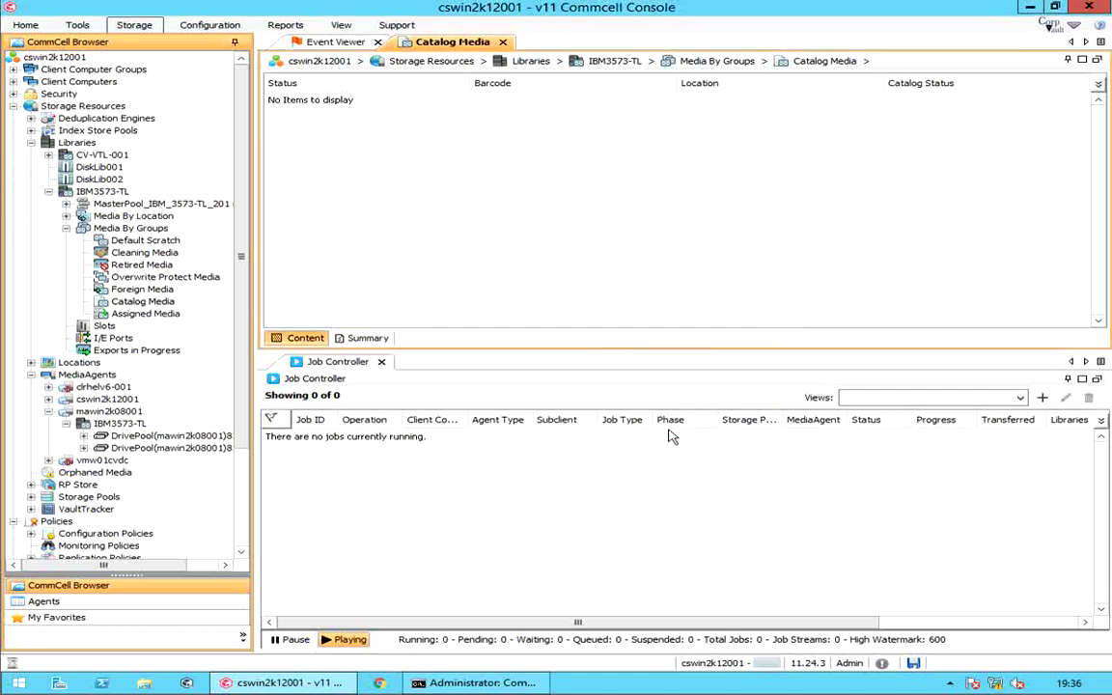
- Start a Catalog job on the Catalog Media group set to Catalog and Merge
right_click(171, 309)
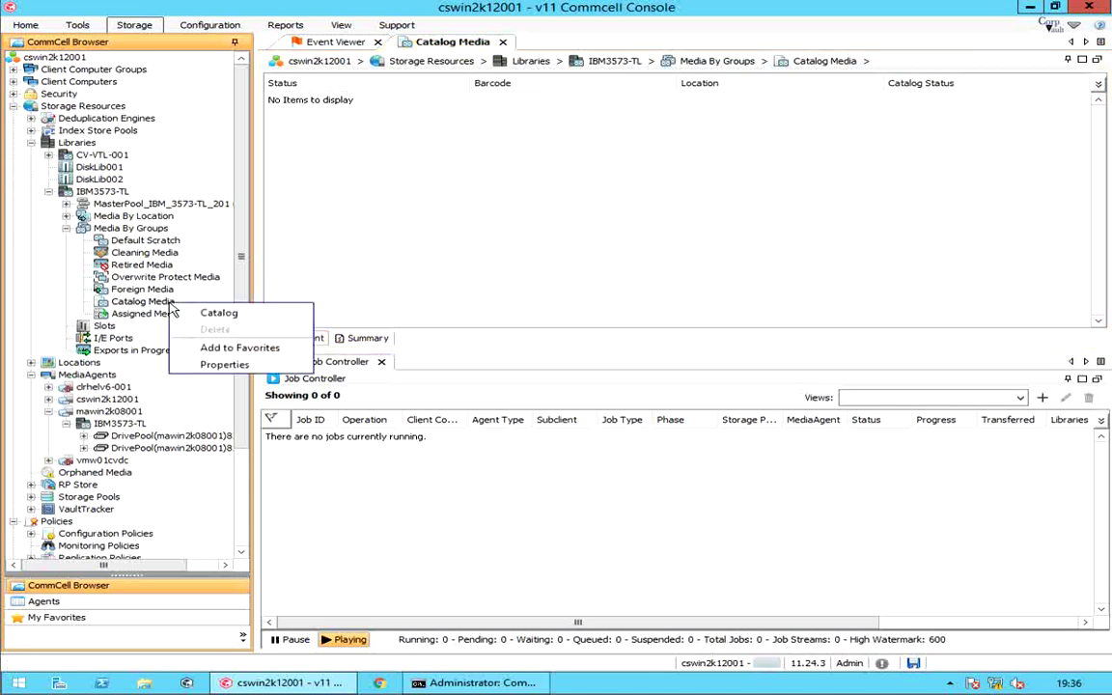
left_click(193, 312)
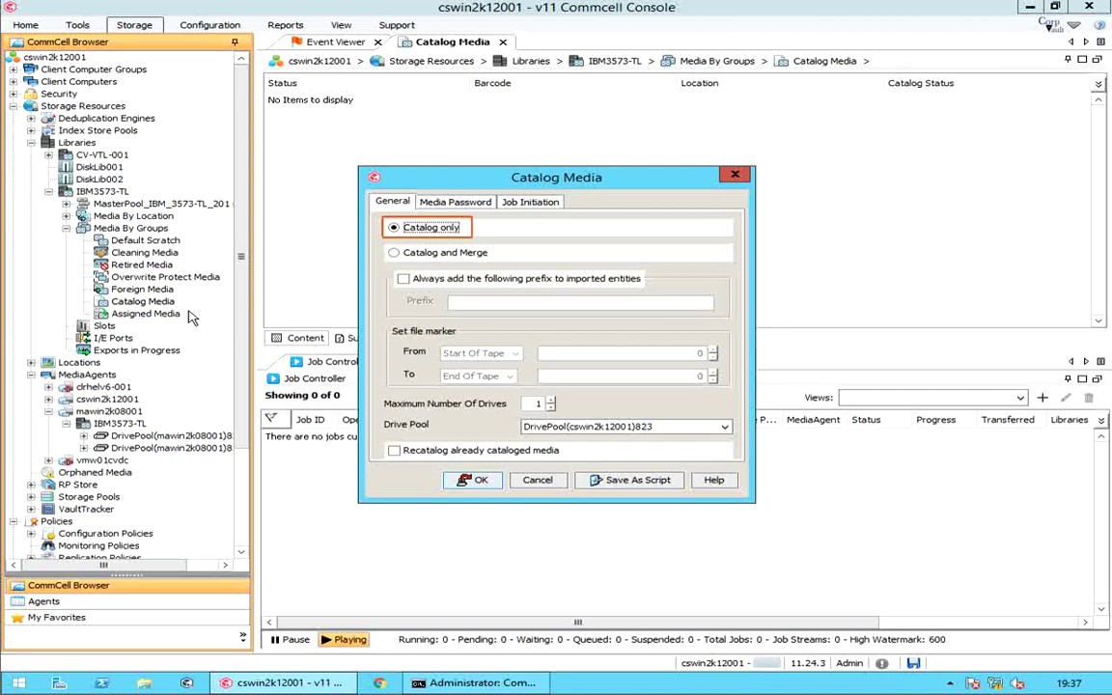
left_click(472, 259)
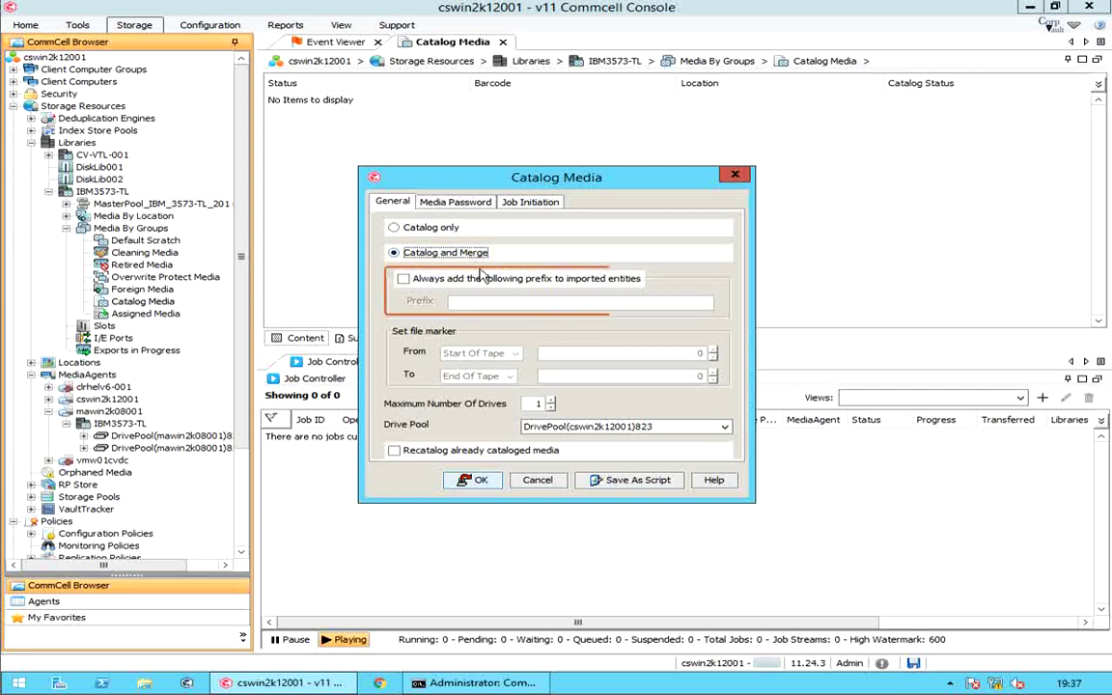
- Enable 'Always add the following prefix', keeping drive pool DrivePool(cswin2k12001)823 and Recatalog off, then view media passwords
left_click(494, 280)
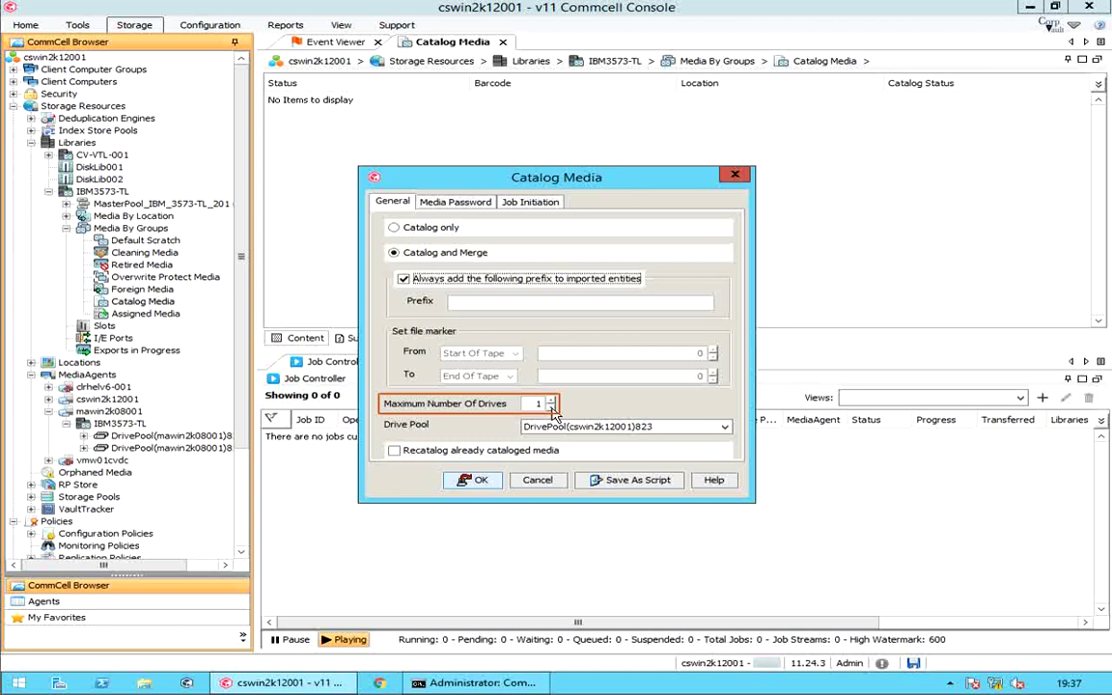
left_click(727, 427)
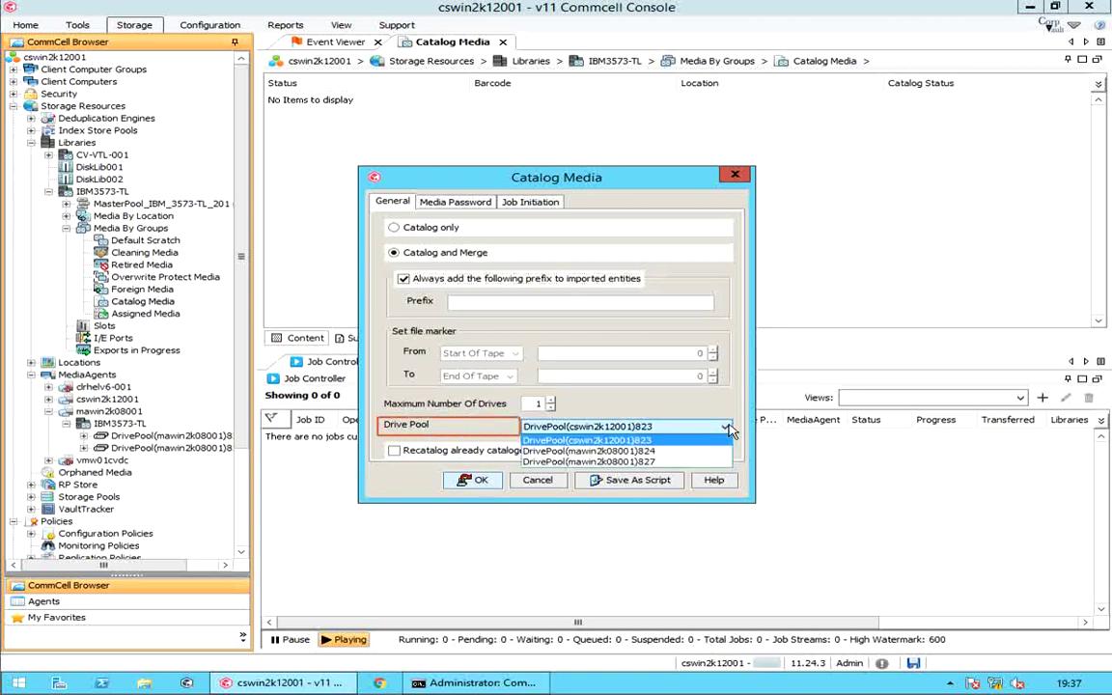
left_click(729, 425)
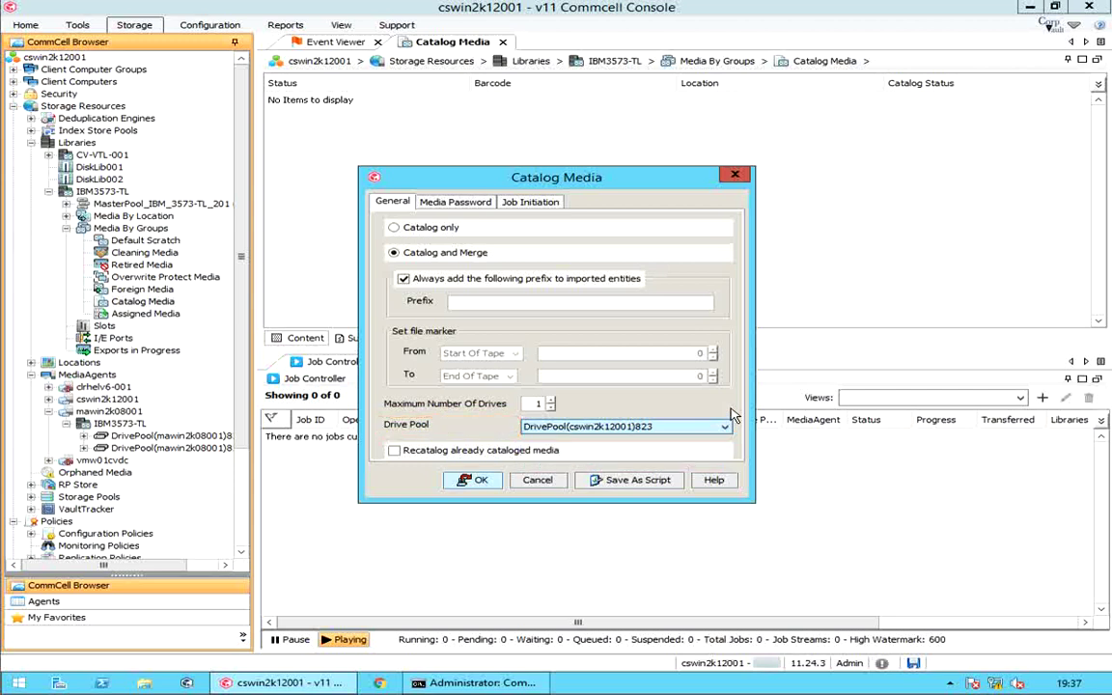
left_click(394, 452)
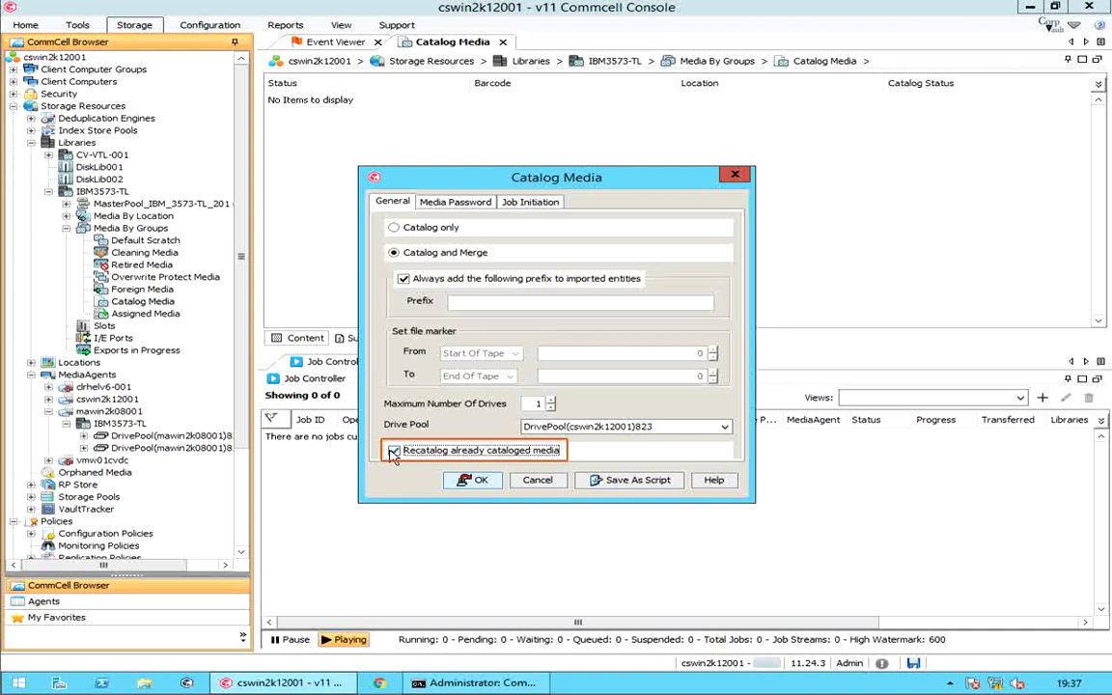
left_click(393, 451)
key("Tab")
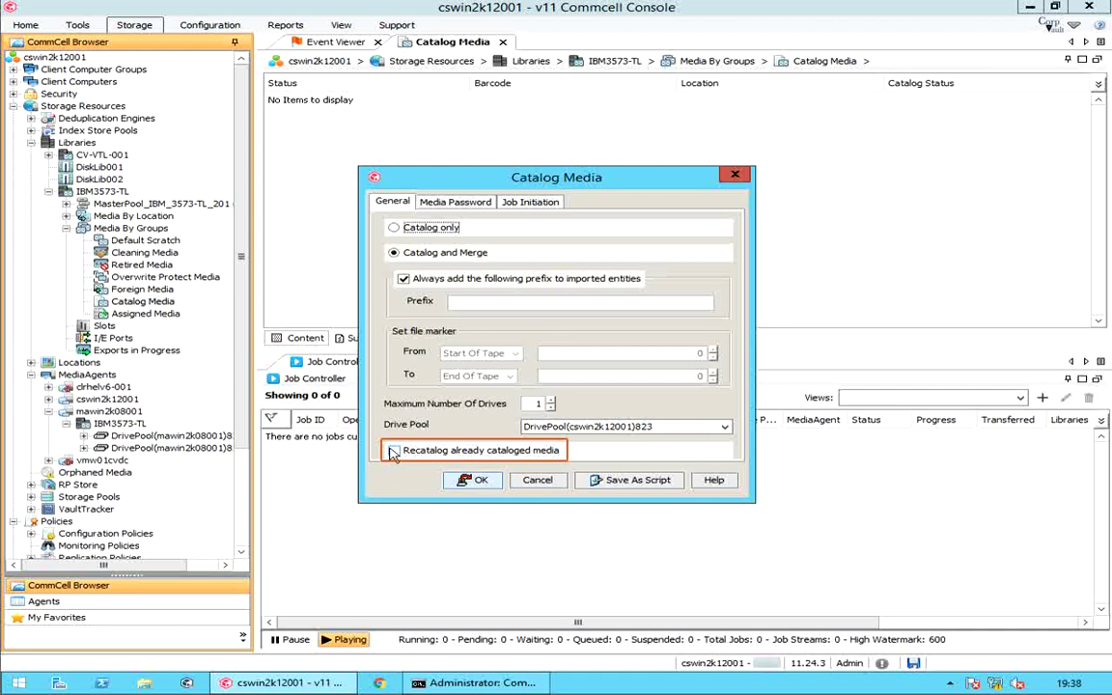
left_click(454, 206)
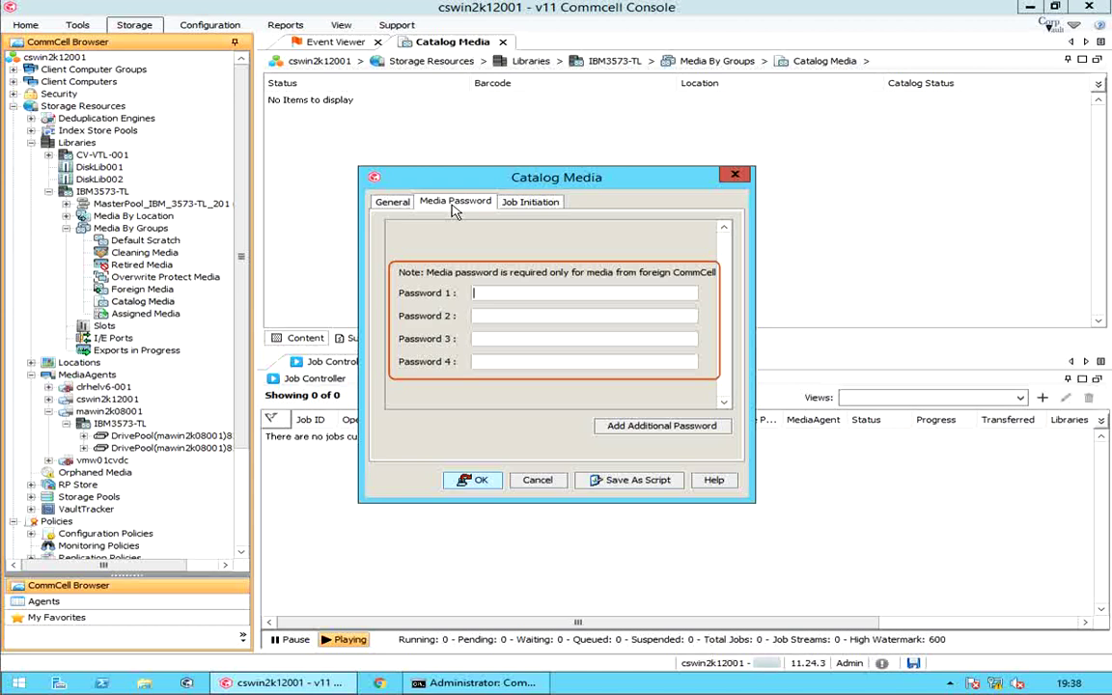
- Enter a media password in Password 1, add a fifth password field, then cancel the catalog job
type("••••")
left_click(644, 426)
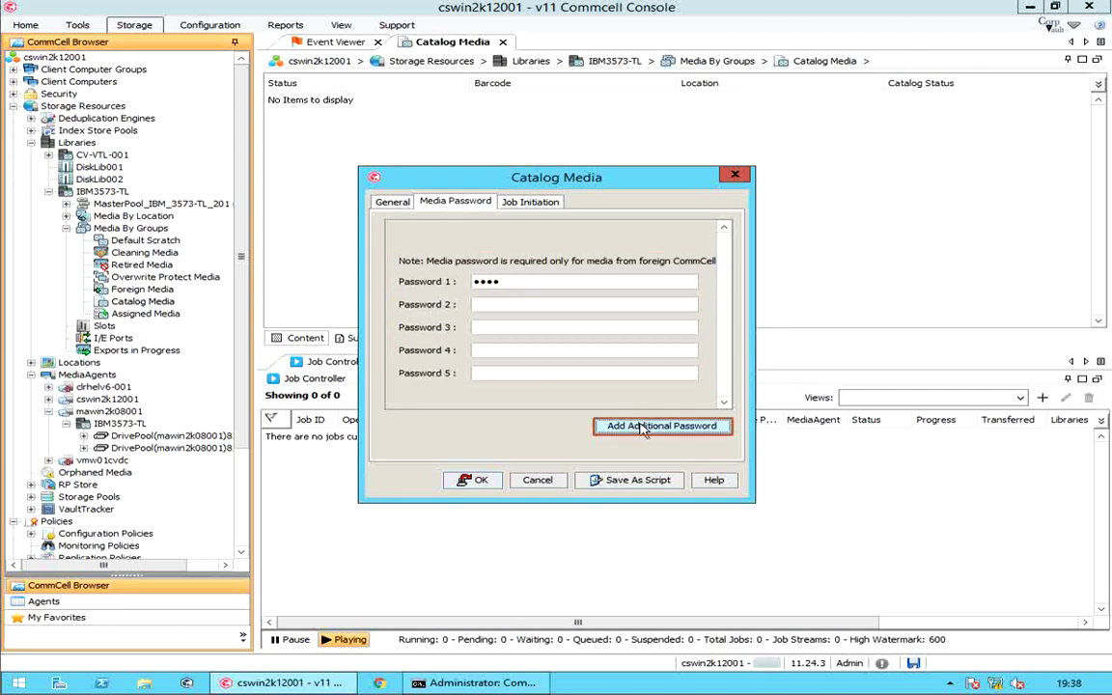
left_click(488, 375)
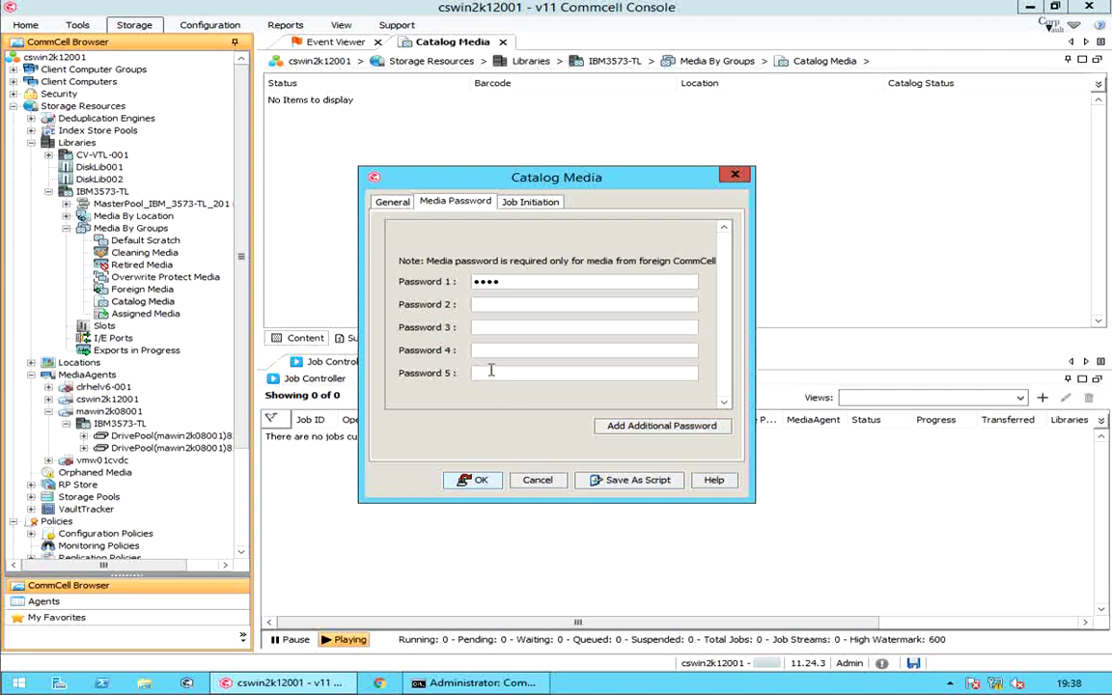
left_click(528, 205)
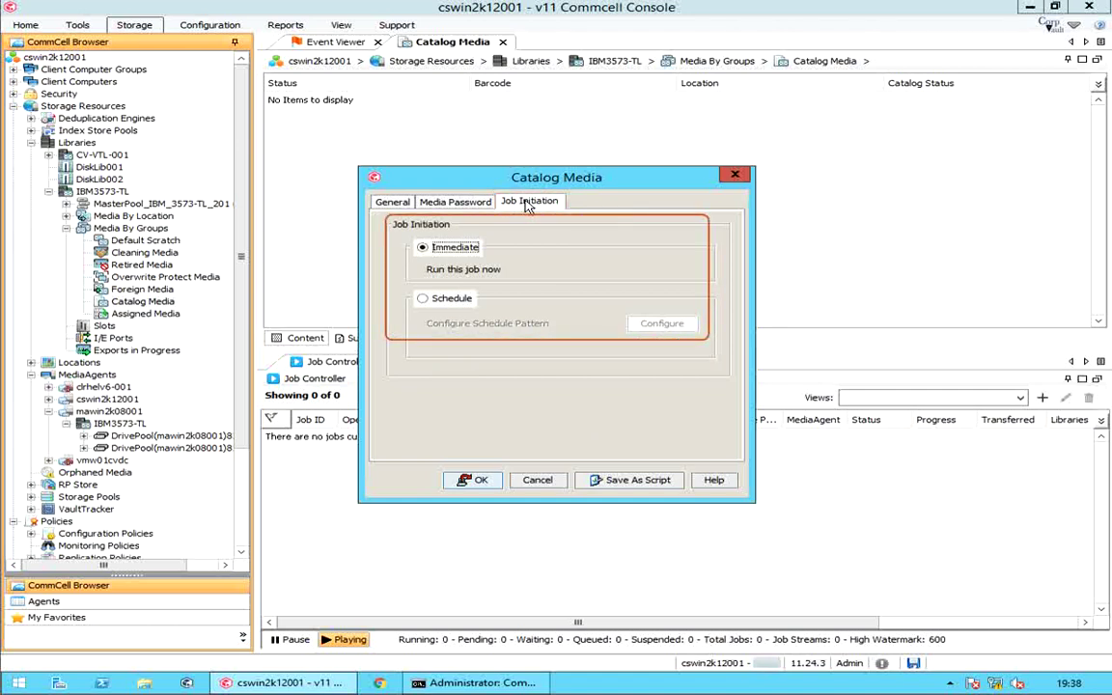
left_click(549, 483)
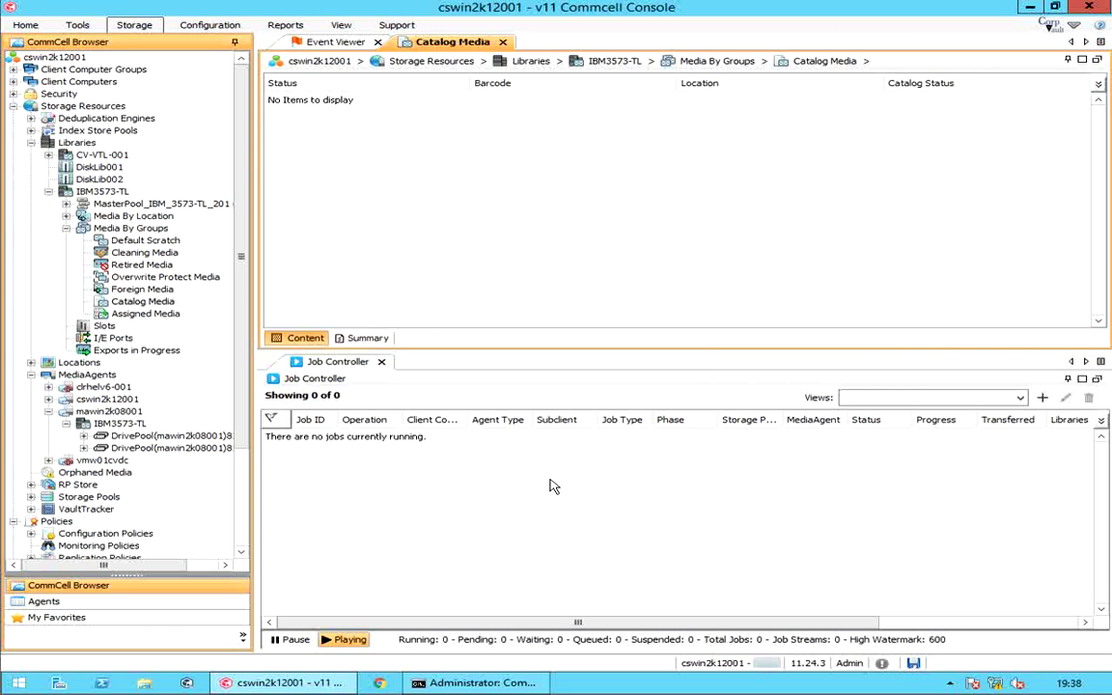
- Show IBM3573-TL's Slots list, with tapes QC0000L4–QC0009L4 in slots 1–10
left_click(168, 313)
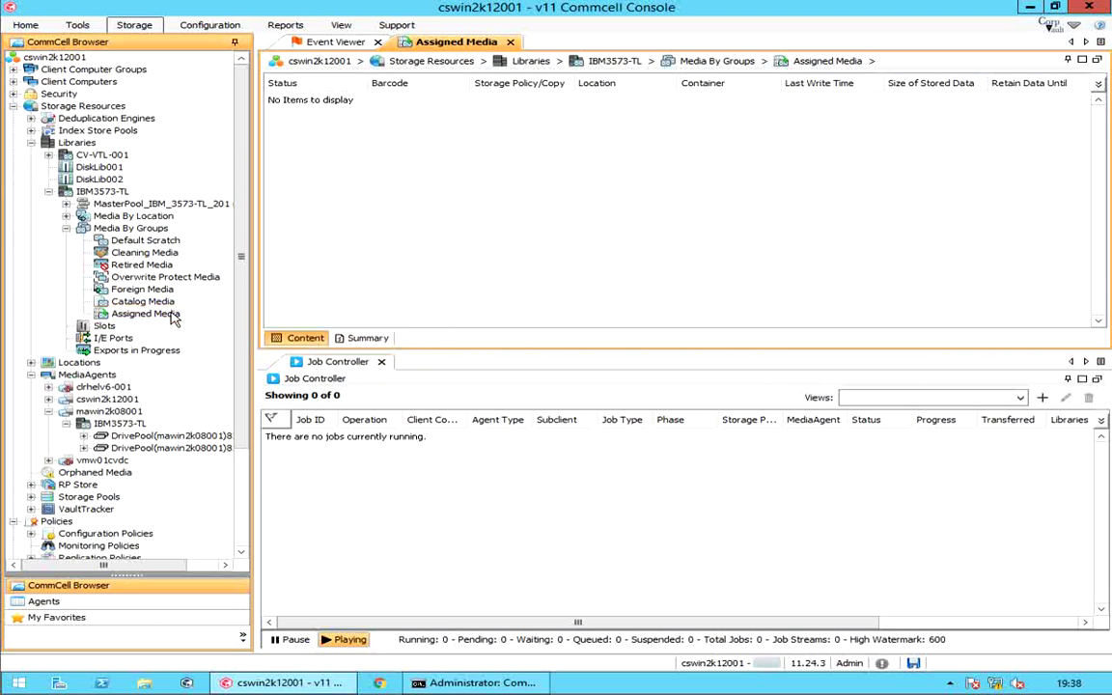
left_click(104, 328)
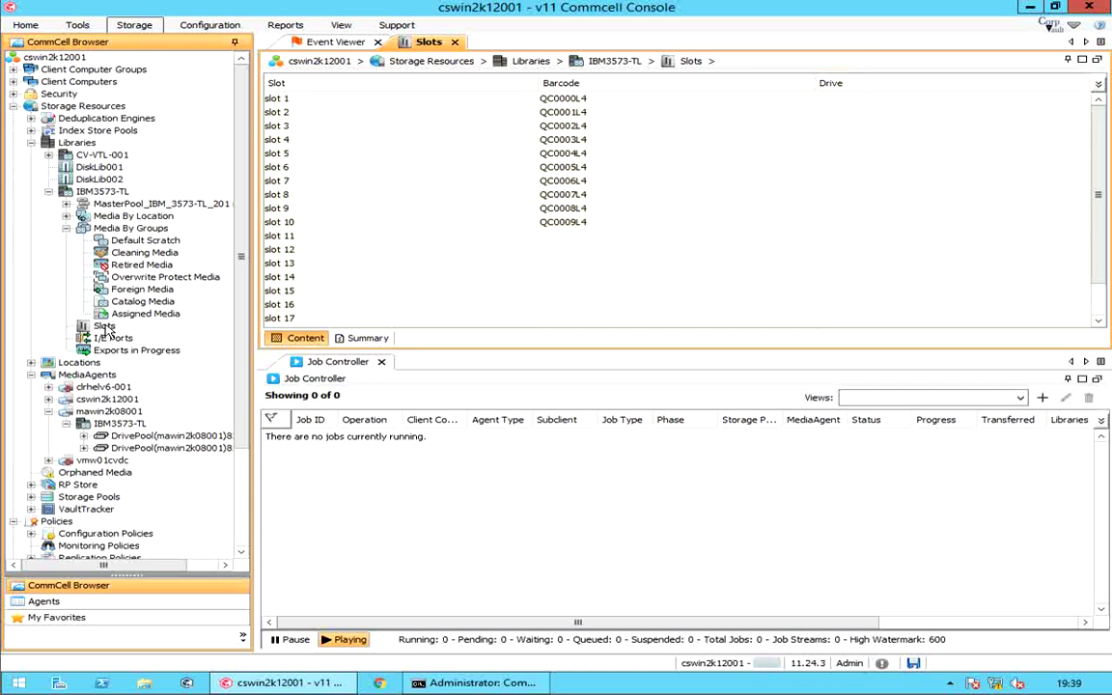
- Check the slot summary of 20 slots with 10 occupied, then list I/E ports IEPort1–IEPort4
left_click(354, 343)
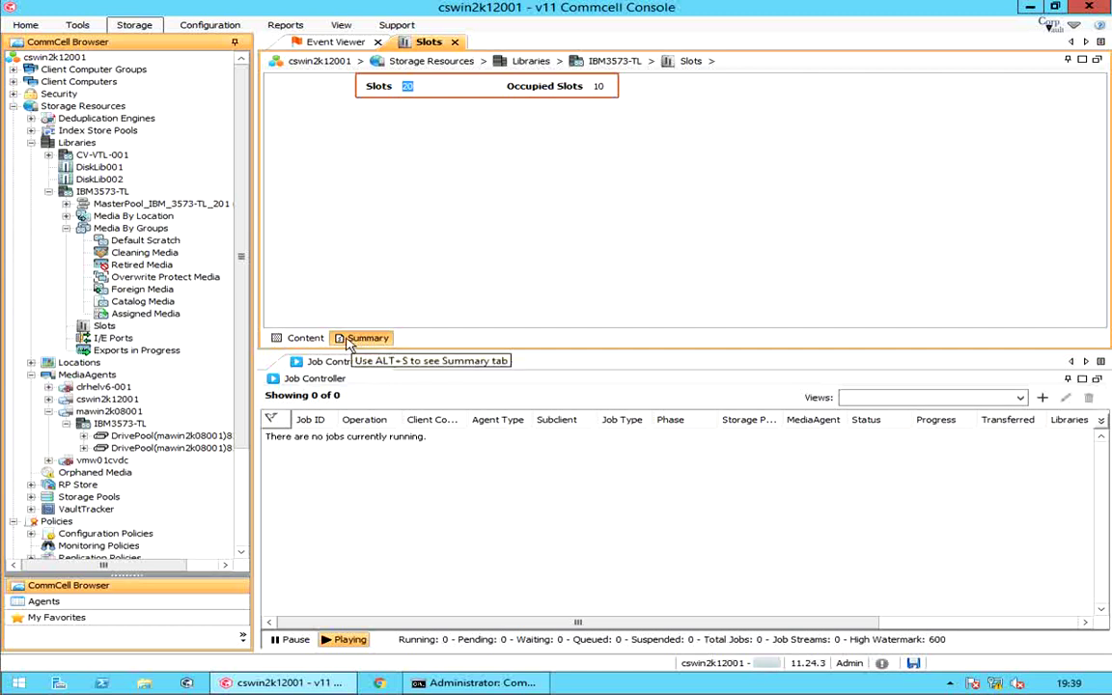
left_click(304, 339)
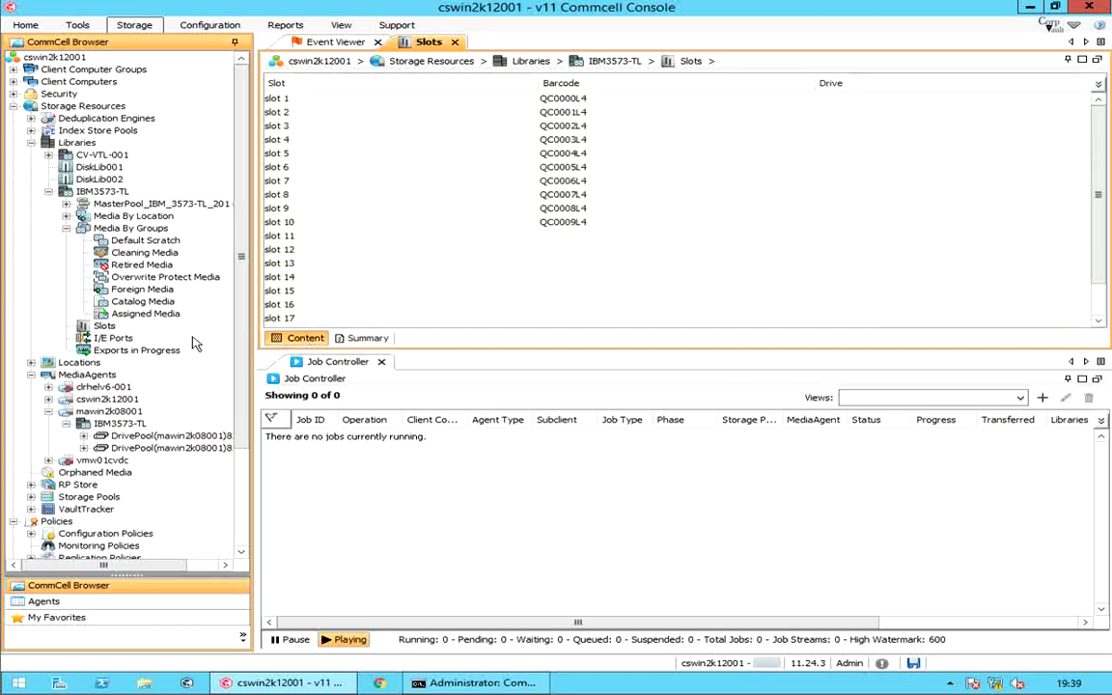
left_click(113, 338)
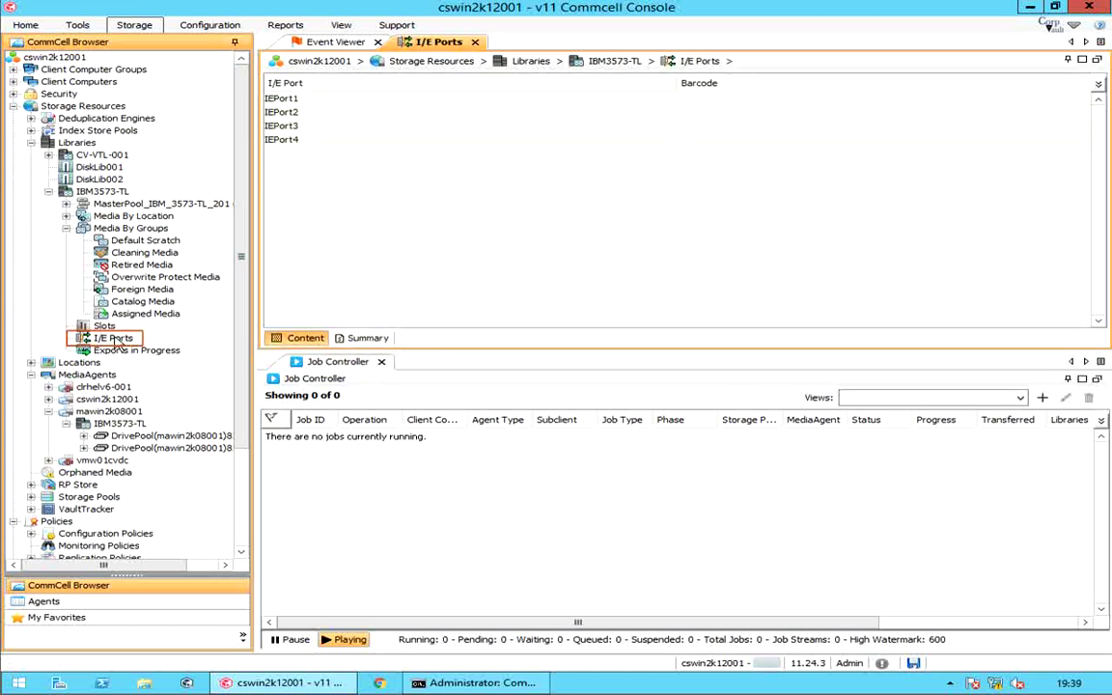